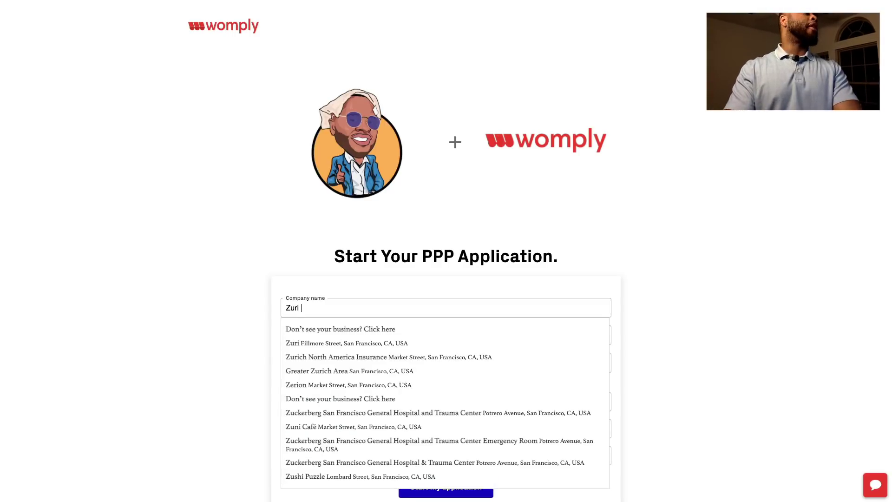
Correct the company name and add the business as a new, unlisted company
{"action": "key", "text": "BackSpace"}
{"action": "type", "text": "Towel"}
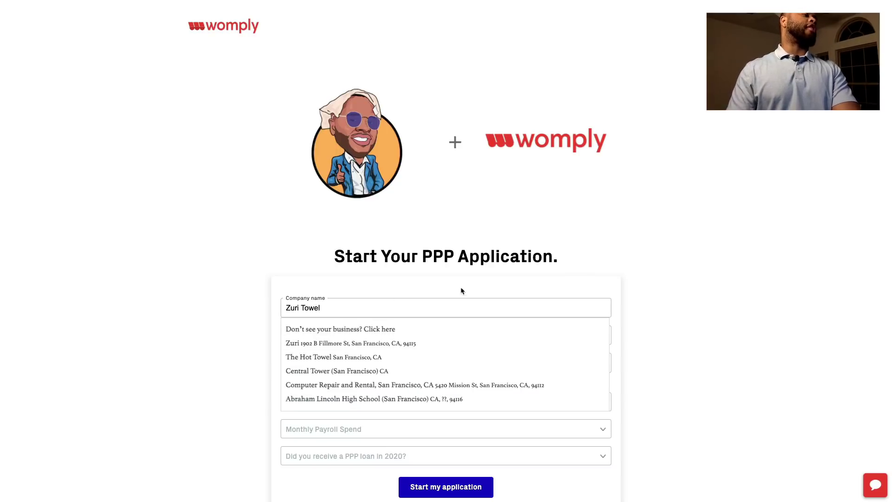
{"action": "key", "text": "Tab"}
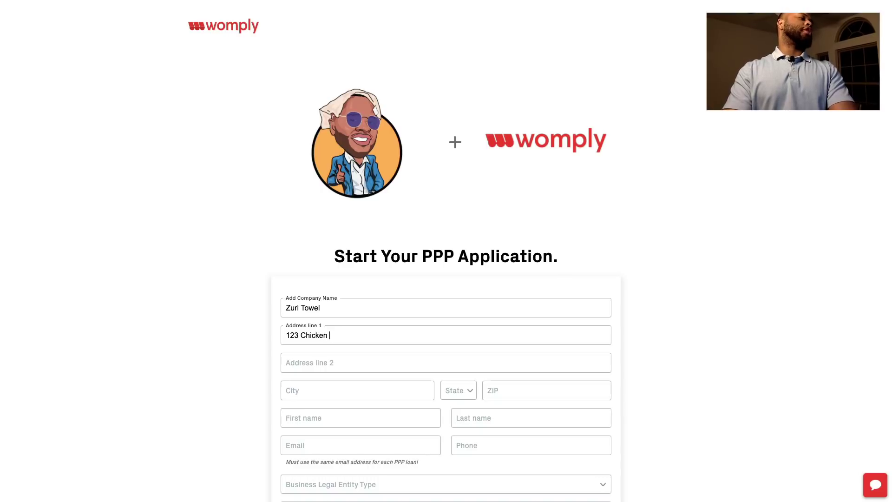
Fill in the business address with city Feather City, state TX and the ZIP code
{"action": "key", "text": "Tab"}
{"action": "key", "text": "Tab"}
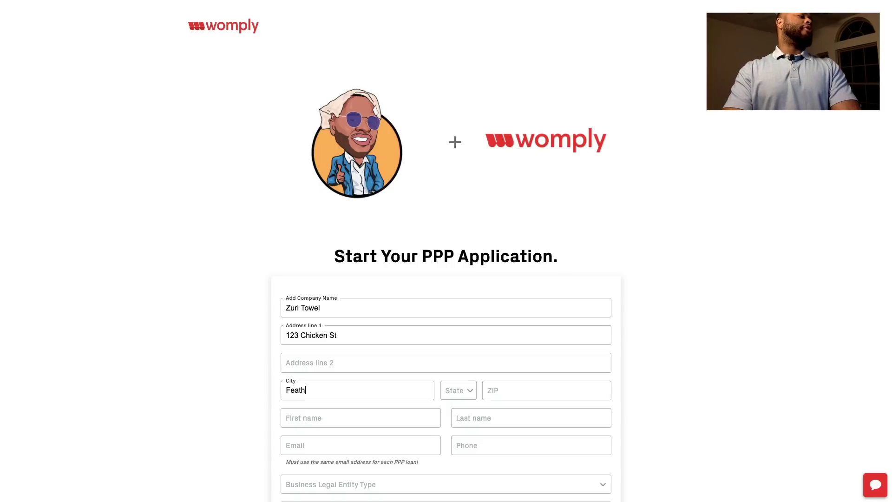
{"action": "type", "text": "Feather City"}
{"action": "key", "text": "Tab"}
{"action": "key", "text": "t"}
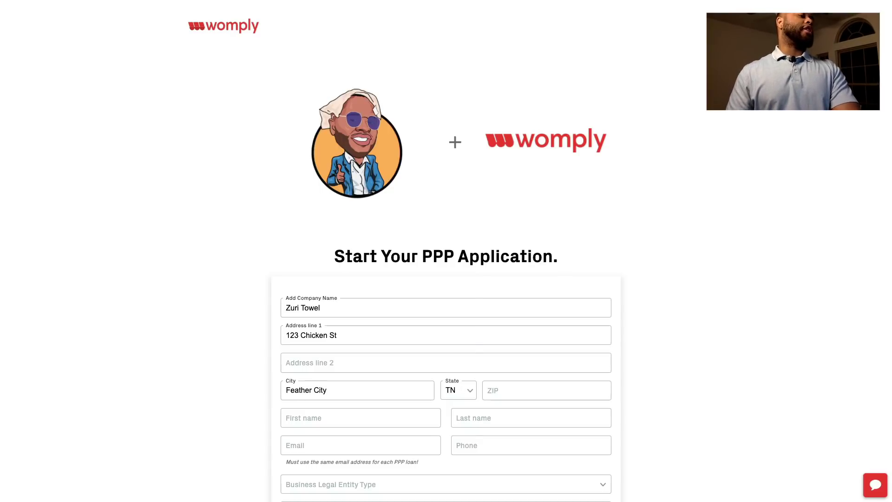
{"action": "key", "text": "Down"}
{"action": "key", "text": "Down"}
{"action": "key", "text": "Return"}
{"action": "key", "text": "Tab"}
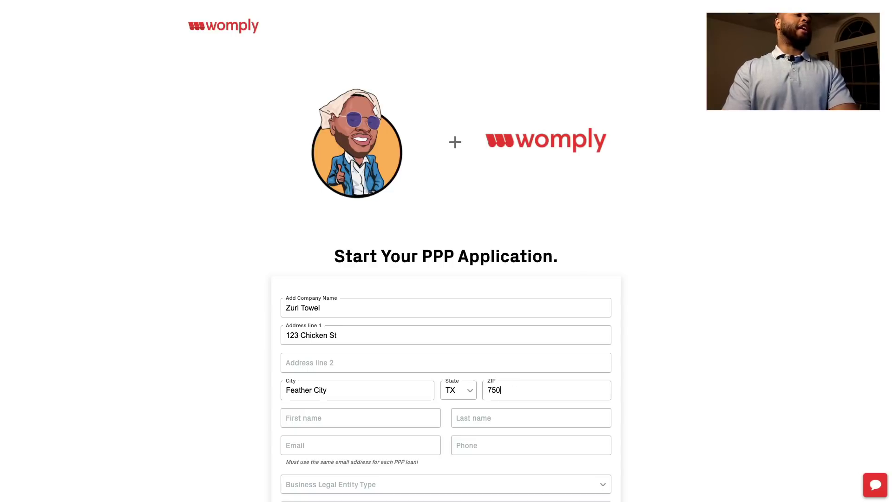
{"action": "left_click", "coordinate": [388, 418]}
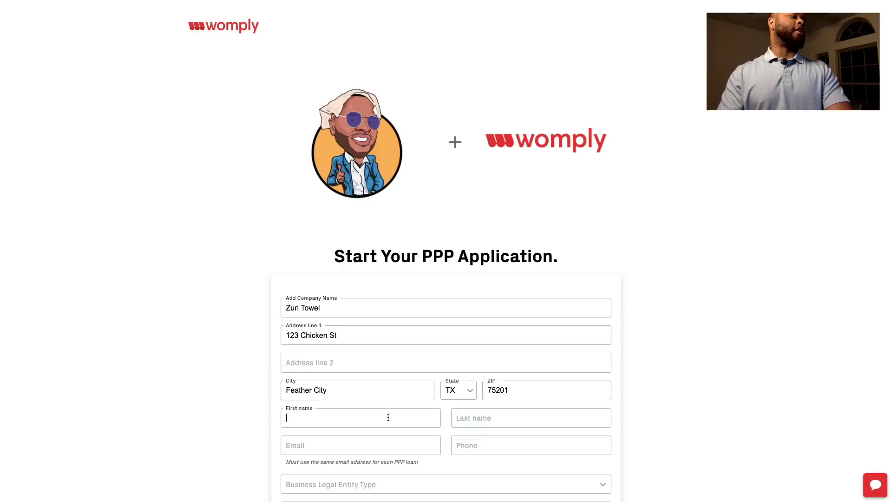
Enter the applicant's first name, last name, e-mail address and phone number
{"action": "type", "text": "Zuri"}
{"action": "key", "text": "Tab"}
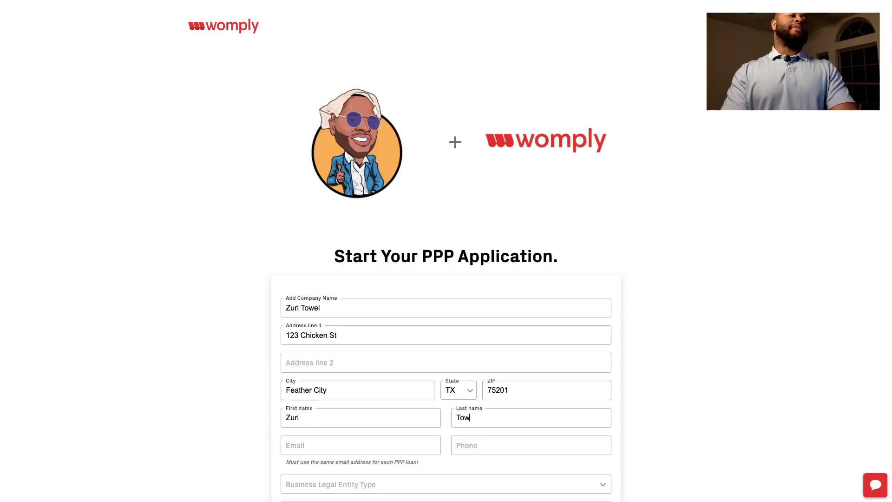
{"action": "scroll", "coordinate": [371, 374], "scroll_direction": "down", "scroll_amount": 5}
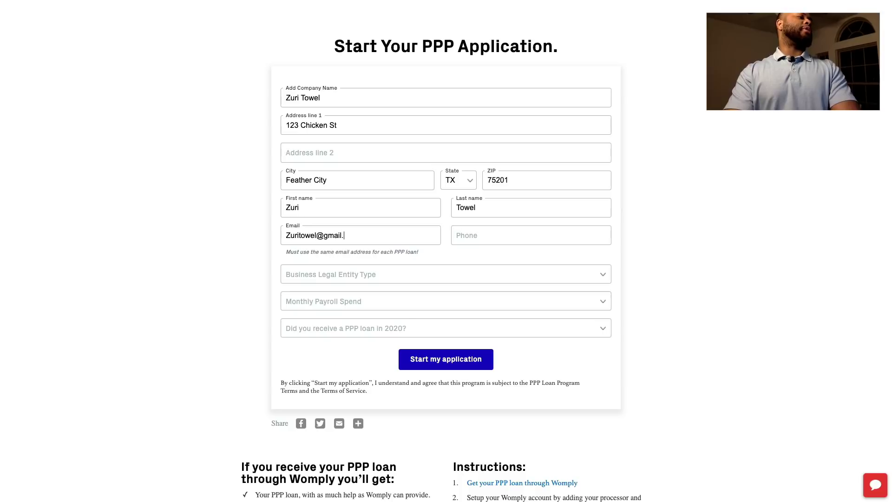
{"action": "key", "text": "Tab"}
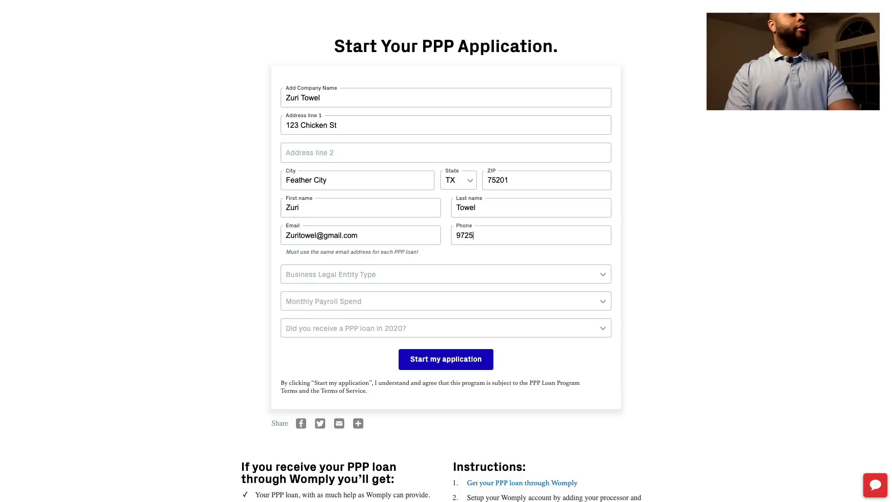
{"action": "left_click", "coordinate": [370, 284]}
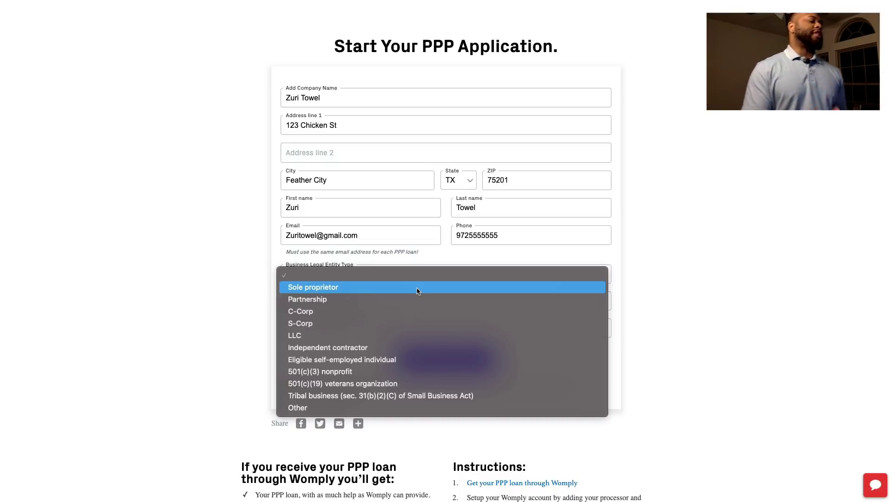
Choose Sole proprietor as the business legal entity type, leaving monthly payroll spend unselected
{"action": "left_click", "coordinate": [417, 291]}
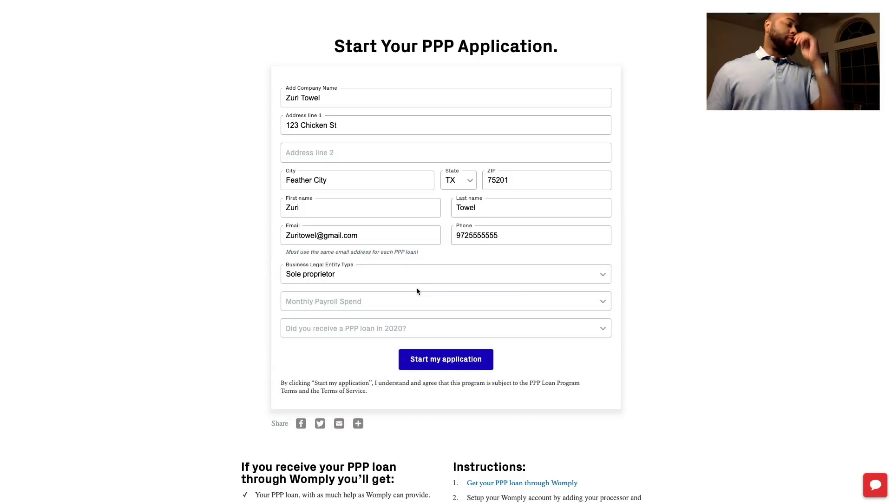
{"action": "left_click", "coordinate": [413, 299]}
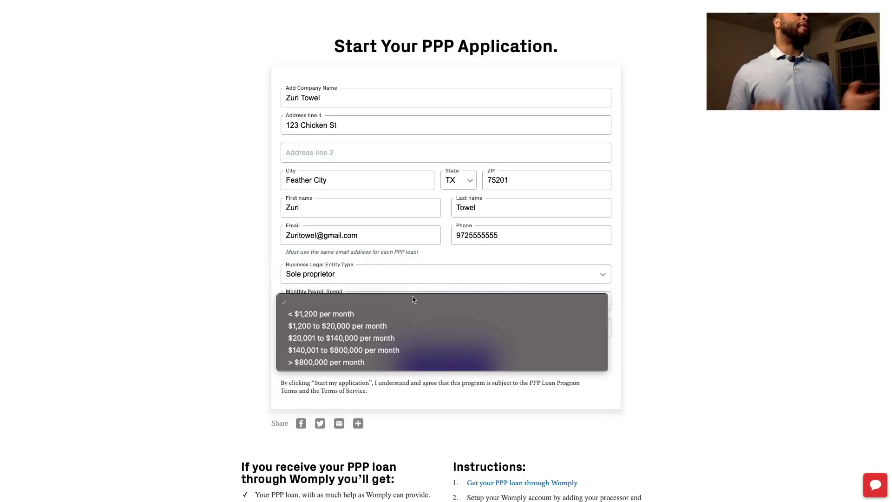
{"action": "left_click", "coordinate": [690, 282]}
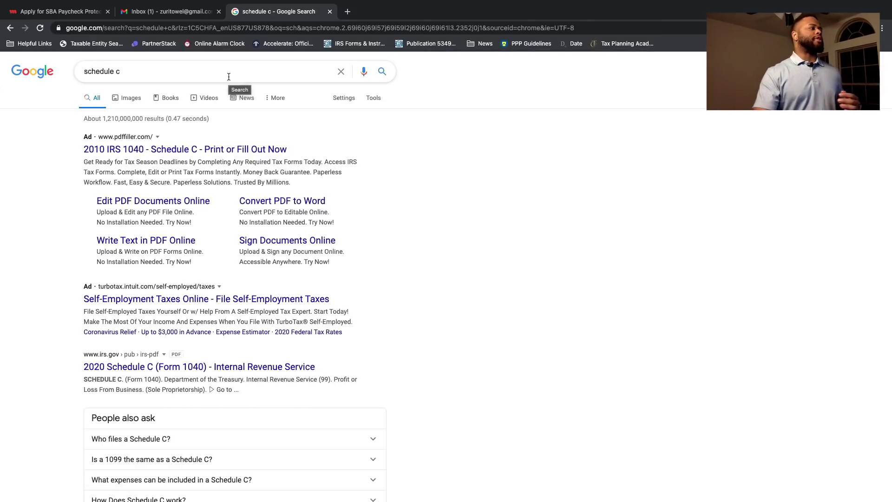
Open the irs.gov 2020 Schedule C (Form 1040) PDF full-screen and scroll through it
{"action": "scroll", "coordinate": [245, 190], "scroll_direction": "down", "scroll_amount": 3}
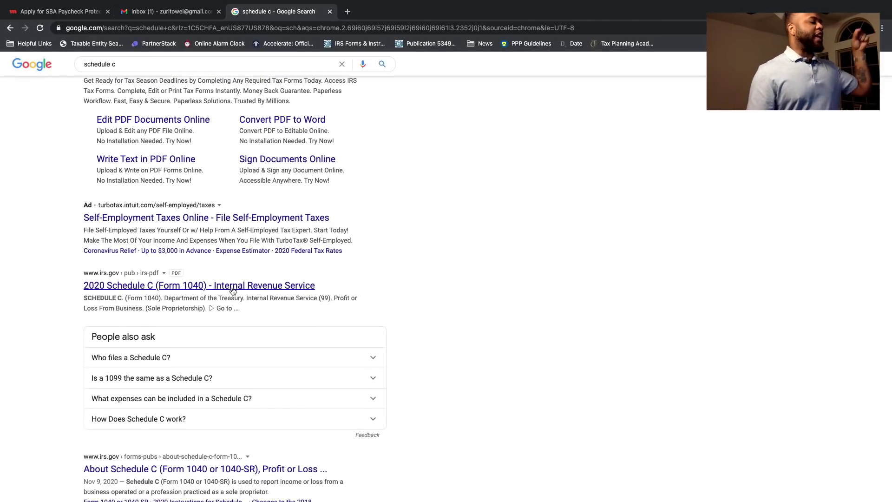
{"action": "left_click", "coordinate": [235, 289]}
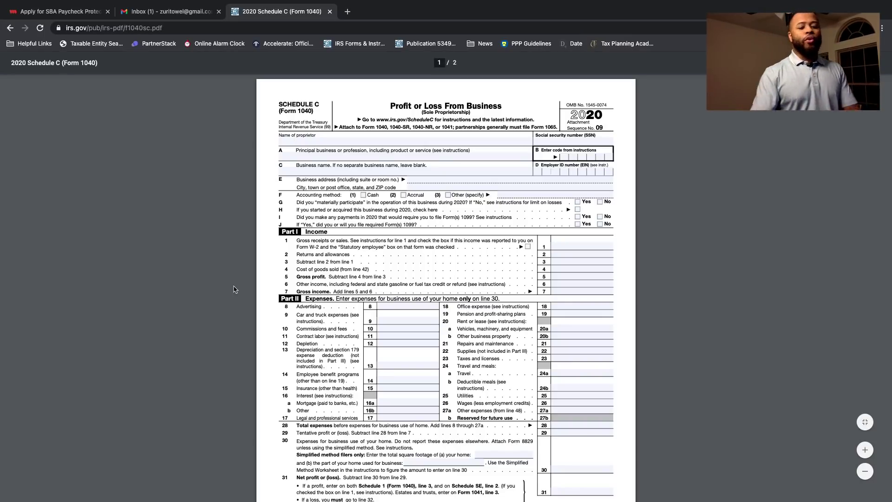
{"action": "key", "text": "shift+super+f"}
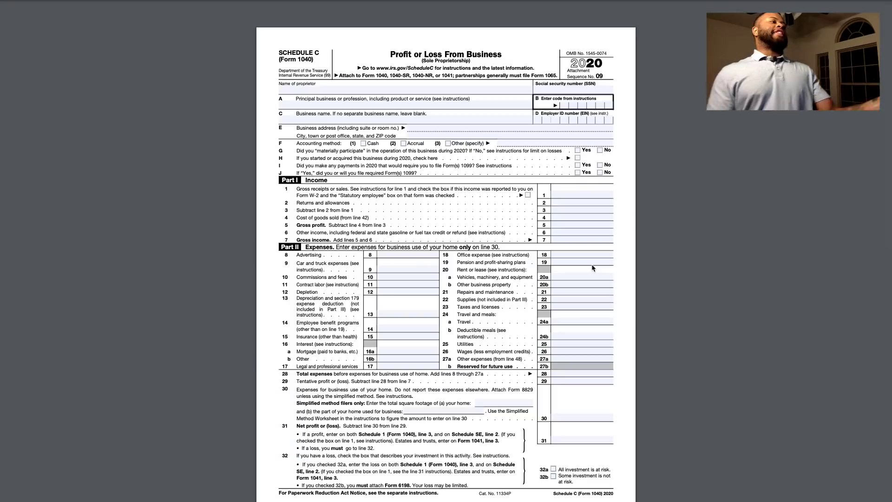
{"action": "scroll", "coordinate": [491, 259], "scroll_direction": "down", "scroll_amount": 6}
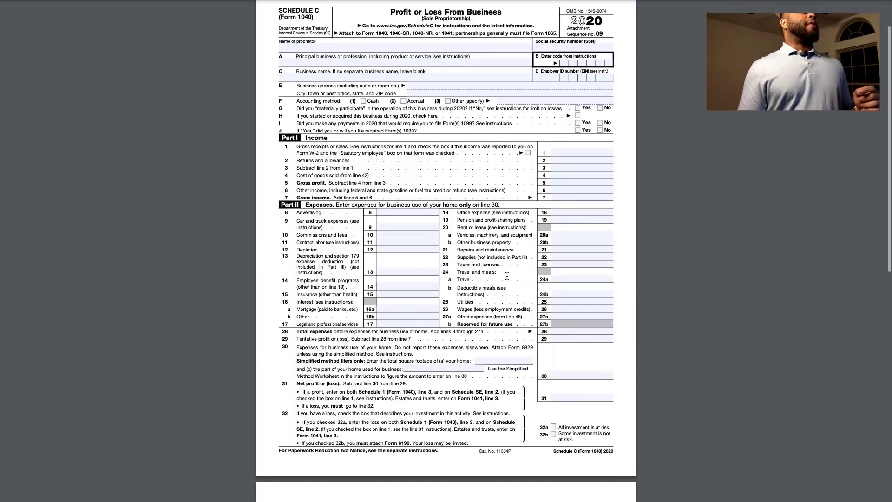
{"action": "scroll", "coordinate": [470, 288], "scroll_direction": "down", "scroll_amount": 3}
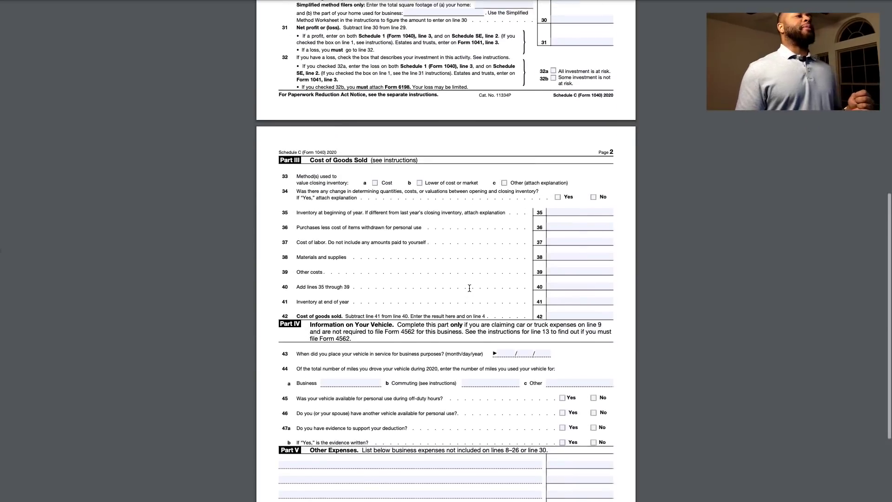
Enter 100,000 net profit on line 31, 200,000 gross receipts on line 1 and 100,000 office expense on line 18
{"action": "left_click", "coordinate": [558, 61]}
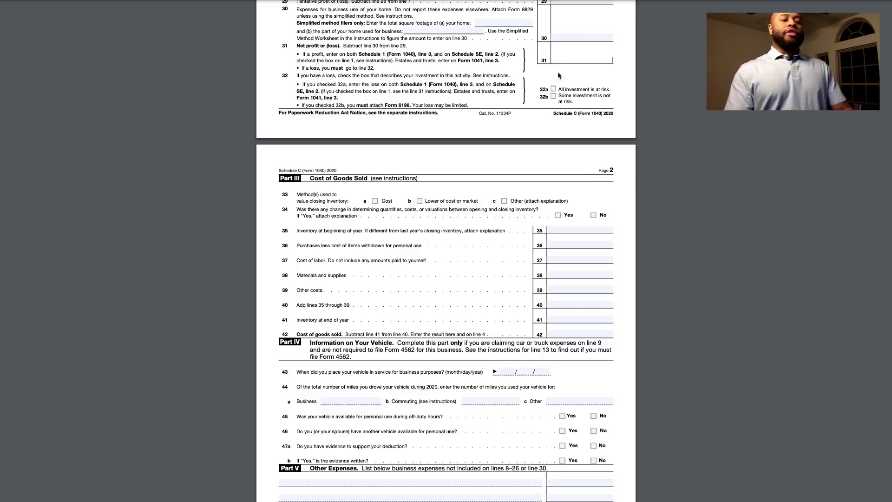
{"action": "type", "text": "100"}
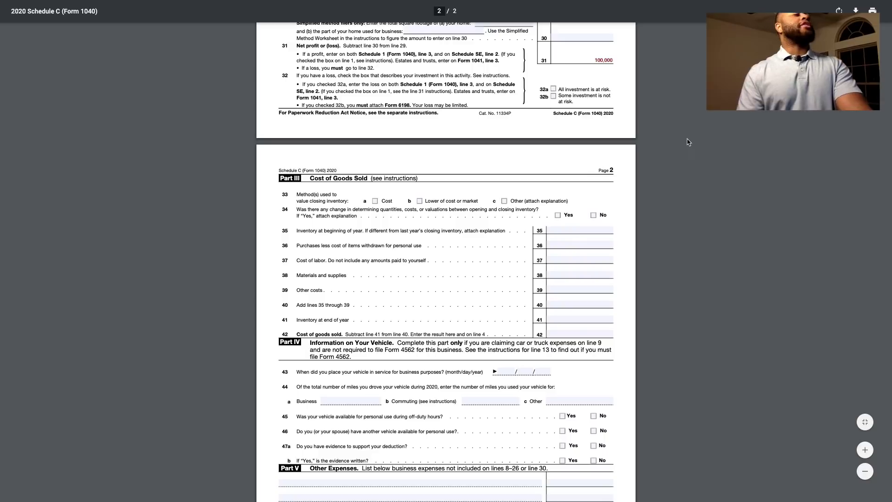
{"action": "scroll", "coordinate": [689, 141], "scroll_direction": "up", "scroll_amount": 10}
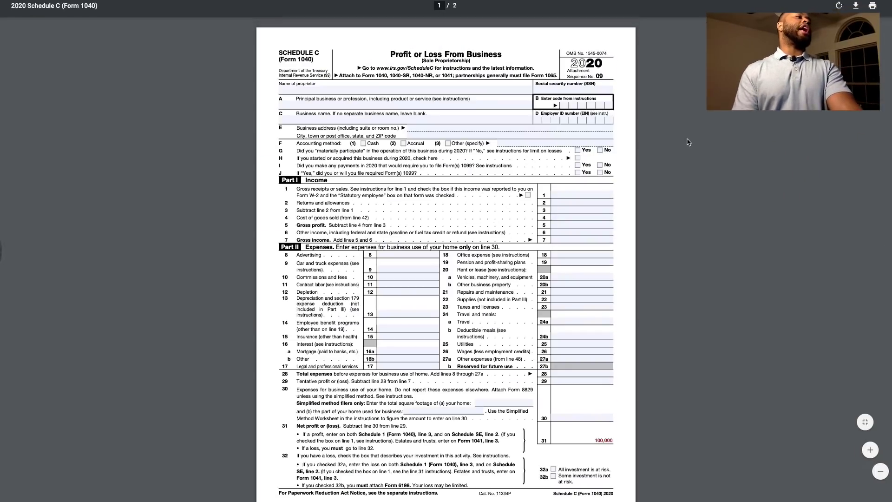
{"action": "left_click", "coordinate": [585, 194]}
{"action": "type", "text": "200,000"}
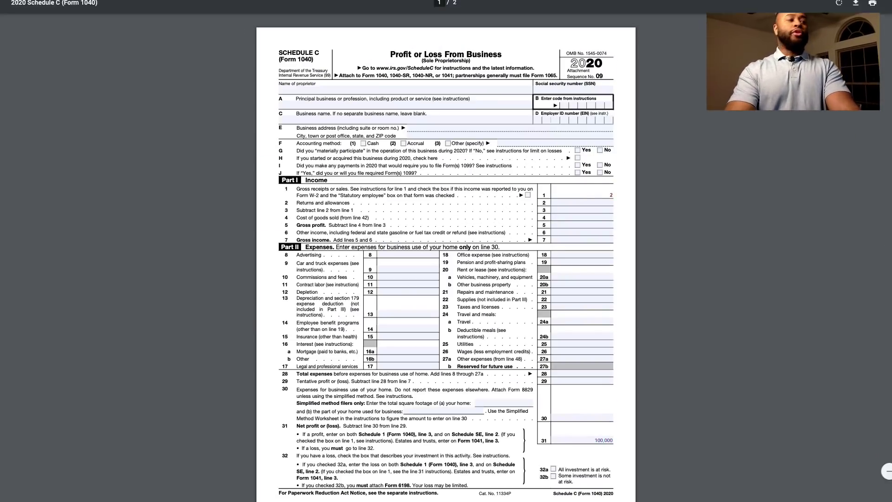
{"action": "left_click", "coordinate": [577, 254]}
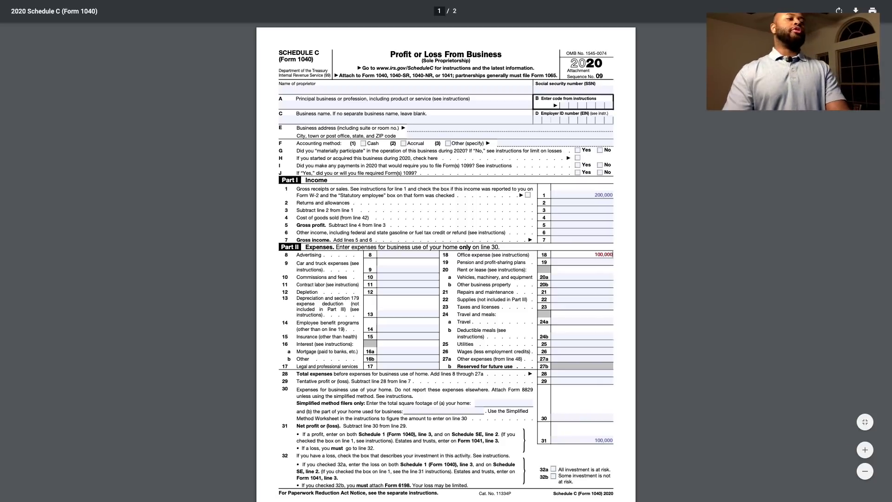
{"action": "scroll", "coordinate": [690, 288], "scroll_direction": "down", "scroll_amount": 3}
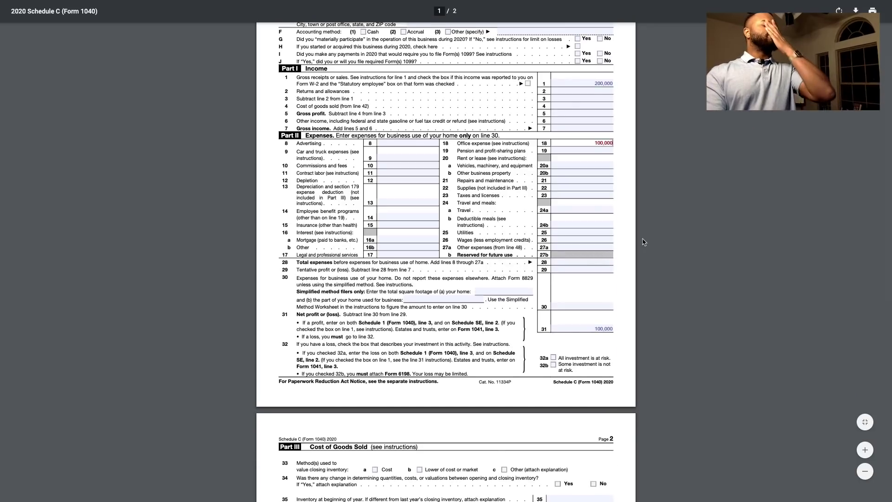
{"action": "scroll", "coordinate": [644, 241], "scroll_direction": "down", "scroll_amount": 1}
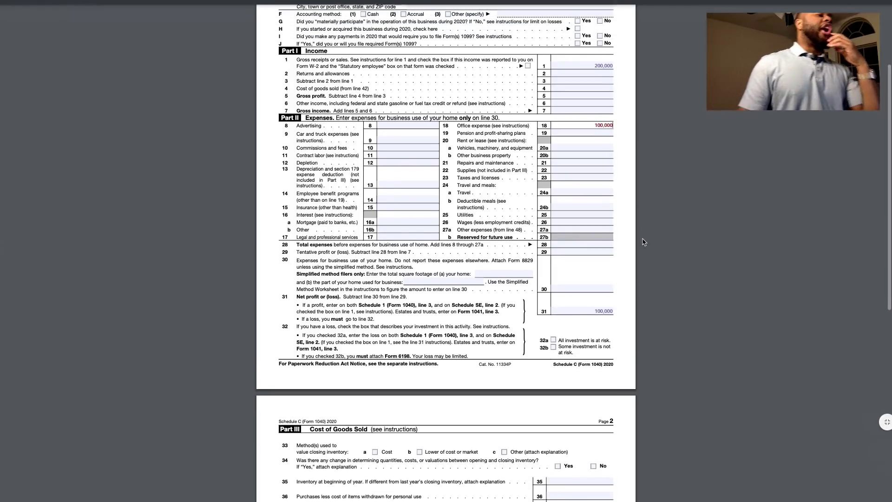
{"action": "right_click", "coordinate": [644, 239]}
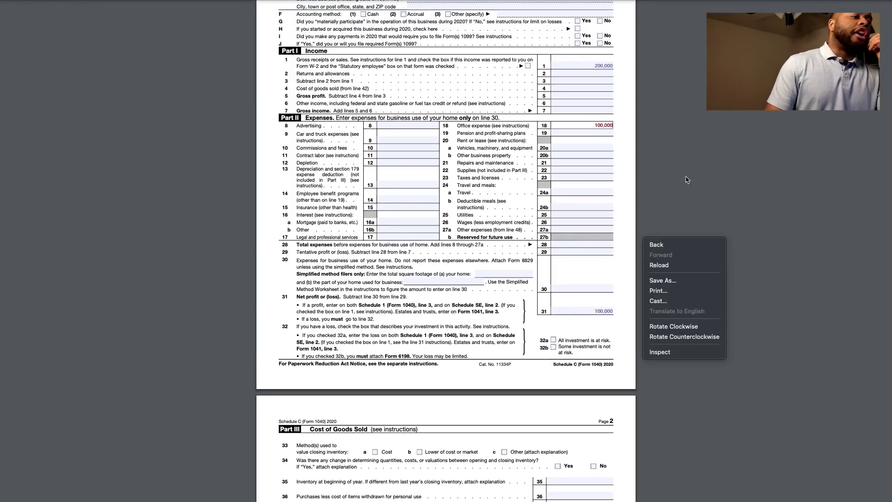
{"action": "left_click", "coordinate": [618, 293]}
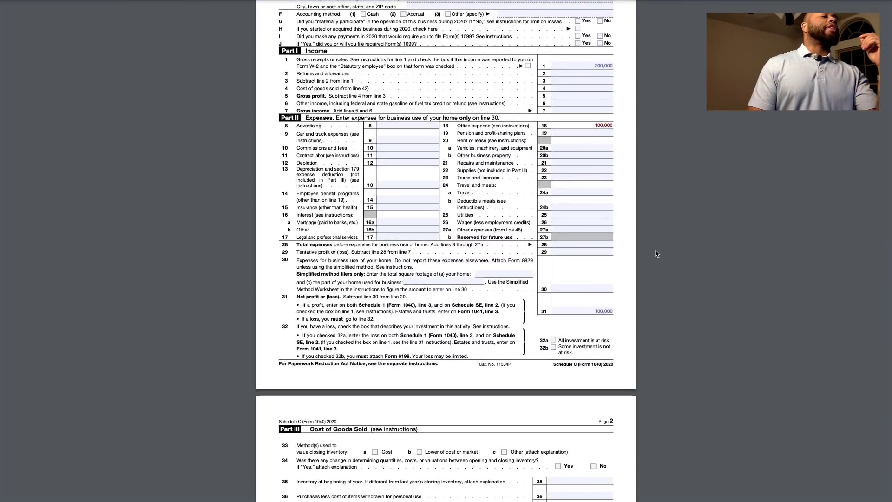
Bring Calculator to the front, clear it, and close the PowerPoint presentation
{"action": "scroll", "coordinate": [657, 268], "scroll_direction": "up", "scroll_amount": 1}
{"action": "scroll", "coordinate": [656, 268], "scroll_direction": "up", "scroll_amount": 3}
{"action": "key", "text": "ctrl+Up"}
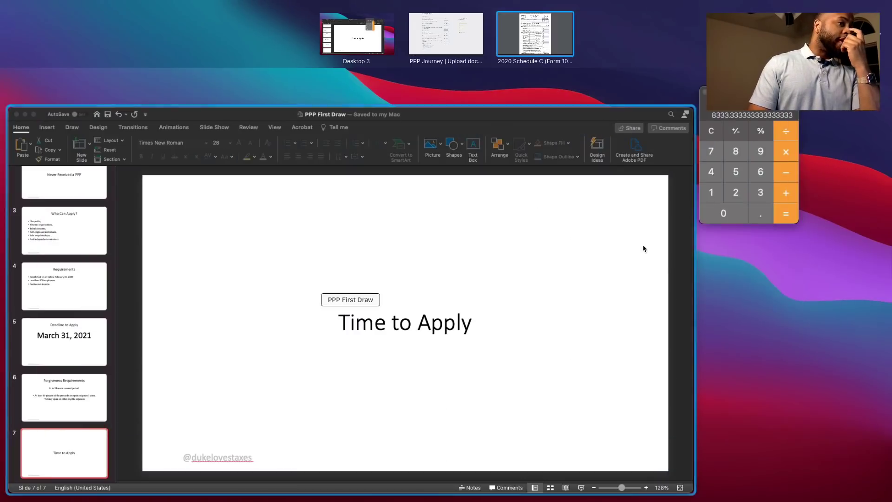
{"action": "left_click", "coordinate": [746, 149]}
{"action": "left_click", "coordinate": [566, 114]}
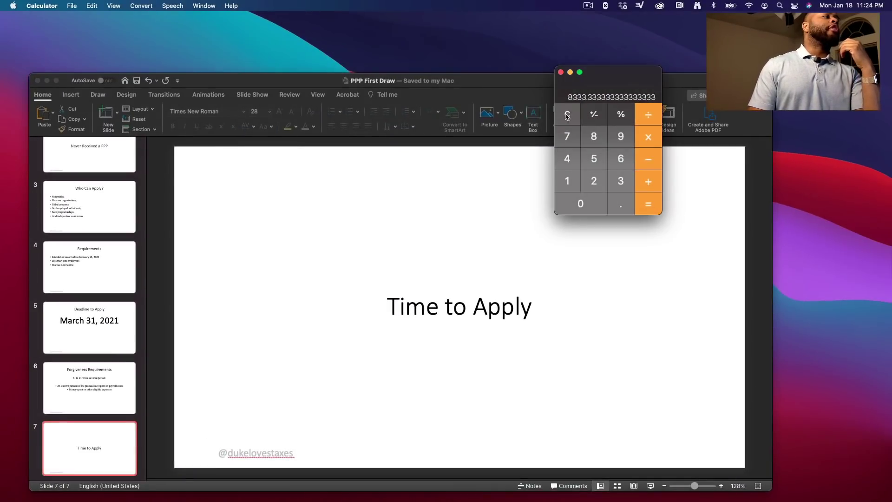
{"action": "left_click", "coordinate": [38, 81]}
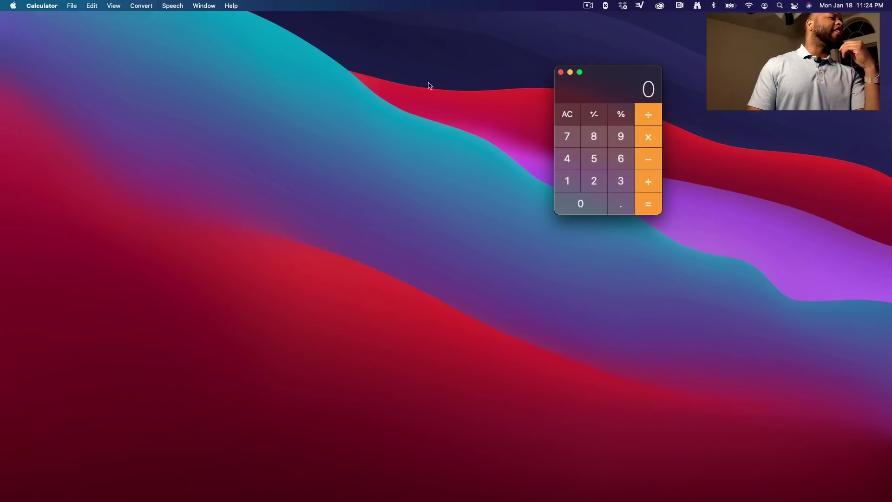
Calculate 100000 ÷ 12 to get the monthly figure 8333.33
{"action": "left_click", "coordinate": [566, 181]}
{"action": "left_click", "coordinate": [576, 203]}
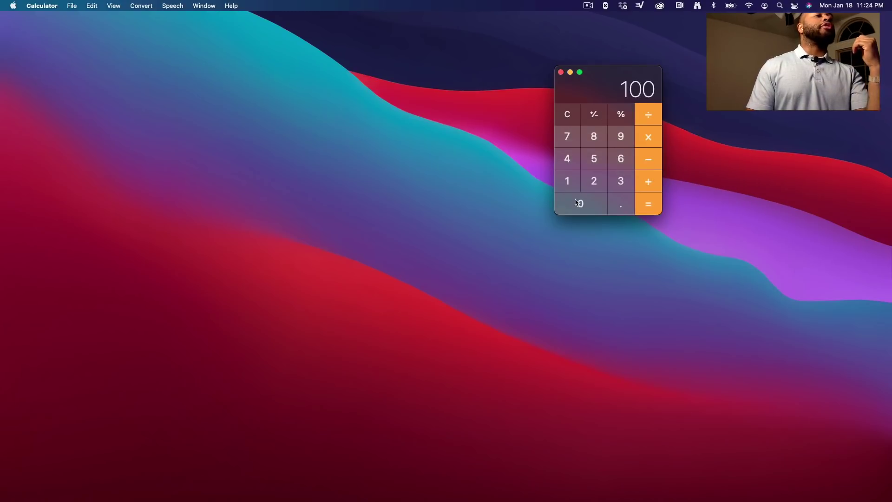
{"action": "left_click", "coordinate": [576, 203]}
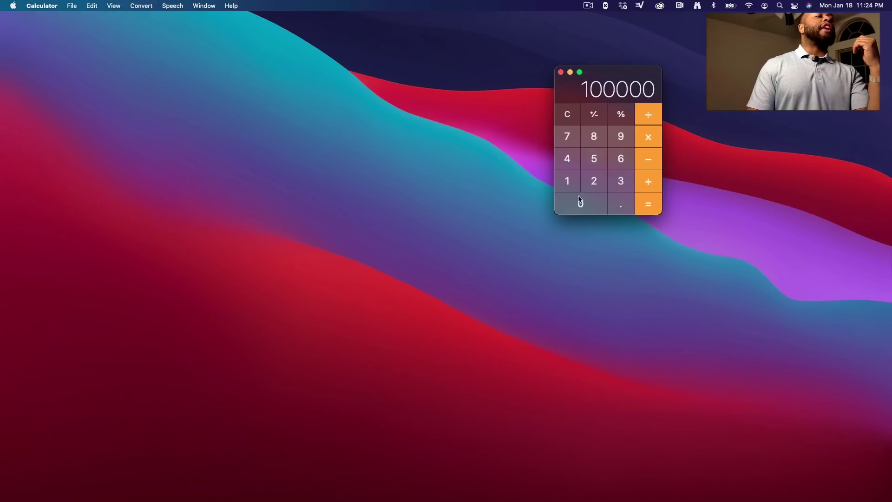
{"action": "left_click", "coordinate": [572, 182]}
{"action": "left_click", "coordinate": [652, 205]}
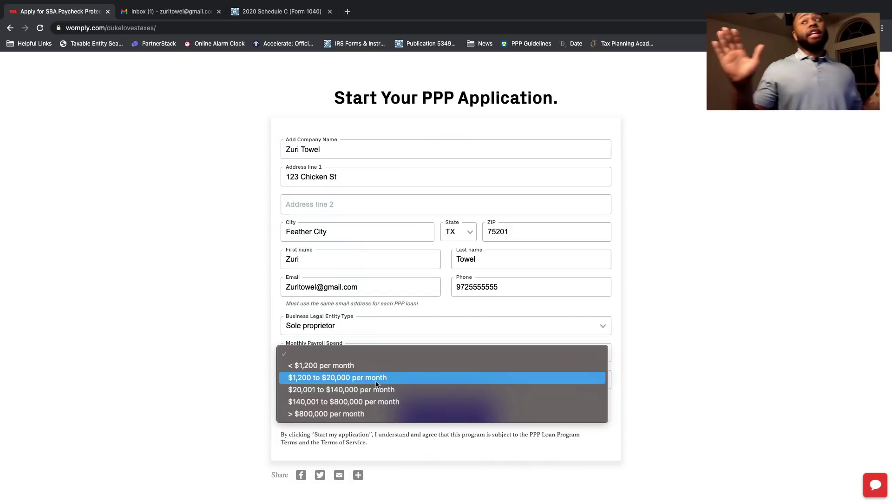
Pick '$1,200 to $20,000 per month' payroll, answer No to a 2020 PPP loan, and submit
{"action": "left_click", "coordinate": [376, 381]}
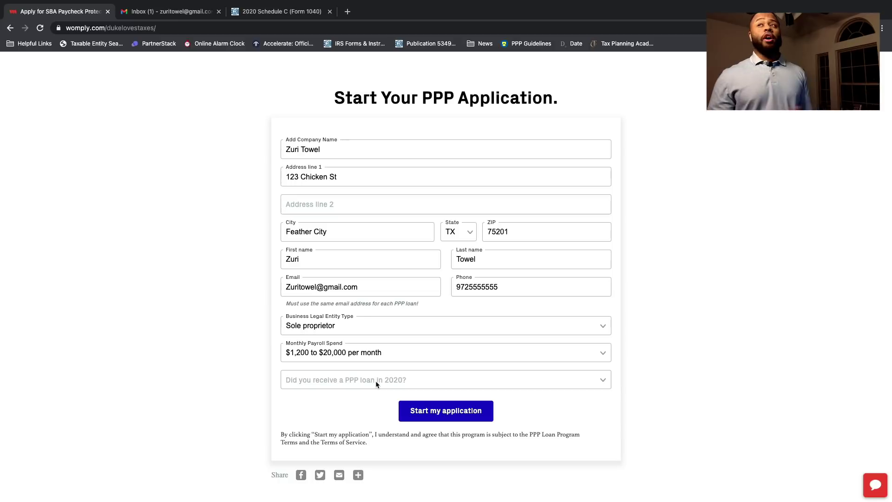
{"action": "left_click", "coordinate": [393, 381]}
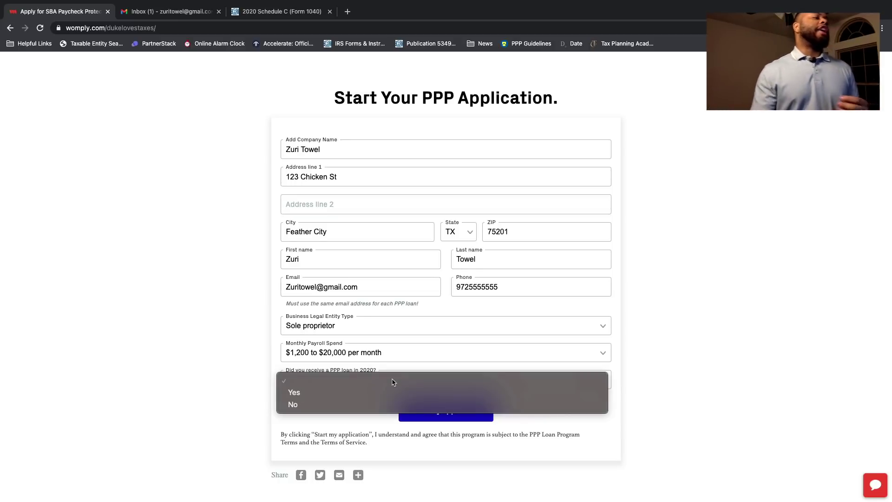
{"action": "left_click", "coordinate": [351, 404]}
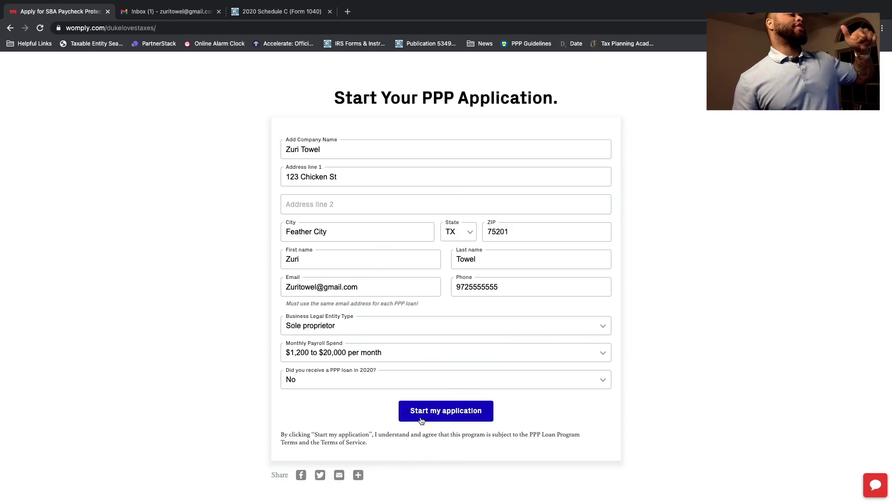
{"action": "left_click", "coordinate": [422, 420]}
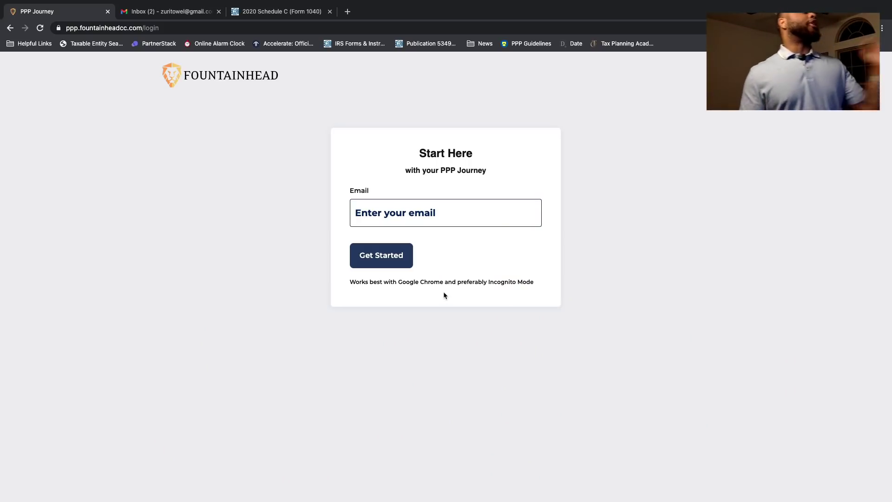
Sign in with the borrower's e-mail address and choose the first-draw No PPP Loan option
{"action": "left_click", "coordinate": [420, 224]}
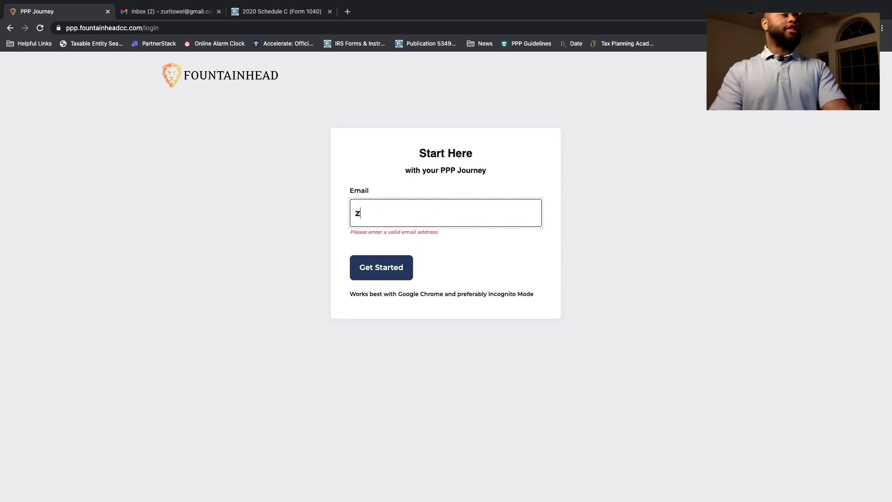
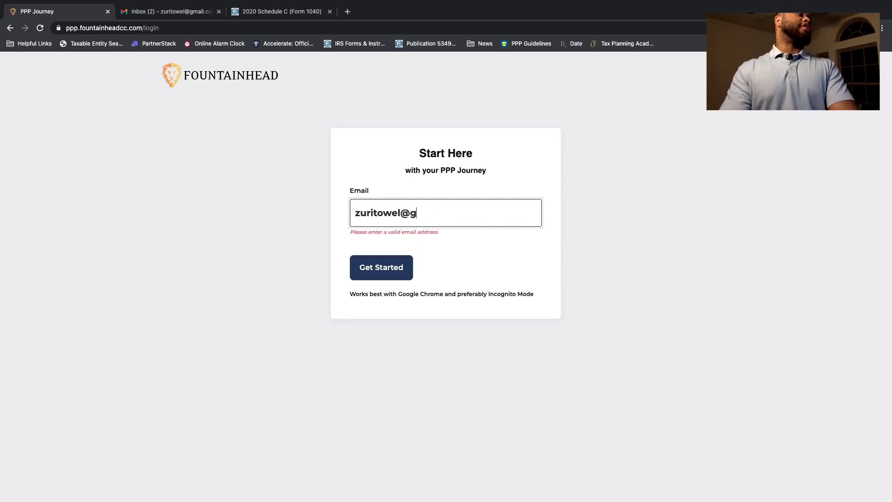
{"action": "key", "text": "Return"}
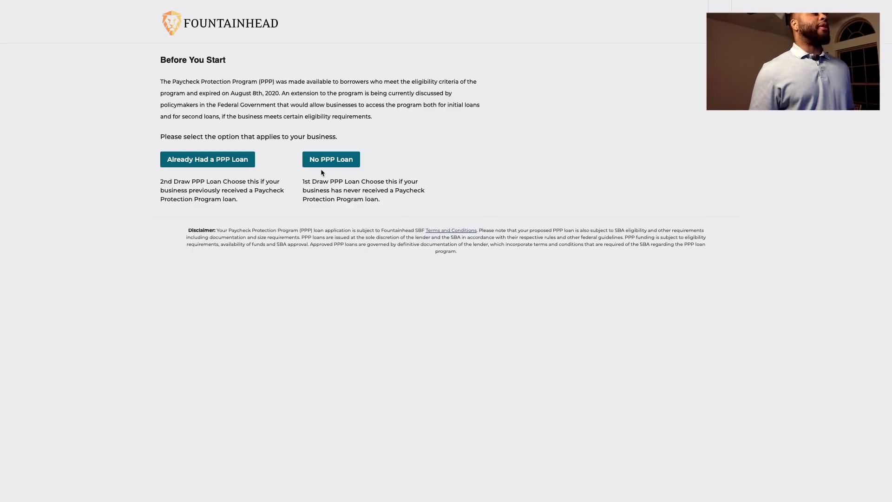
{"action": "left_click_drag", "start_coordinate": [302, 186], "coordinate": [350, 190]}
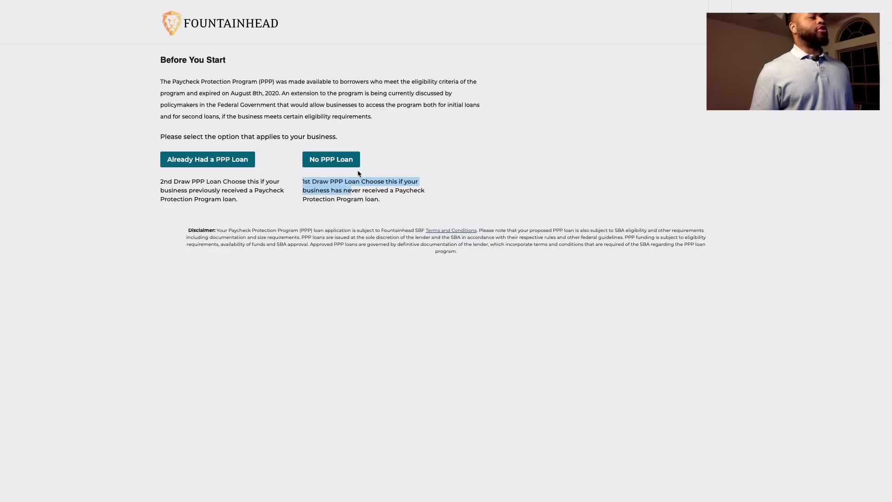
{"action": "left_click", "coordinate": [336, 162]}
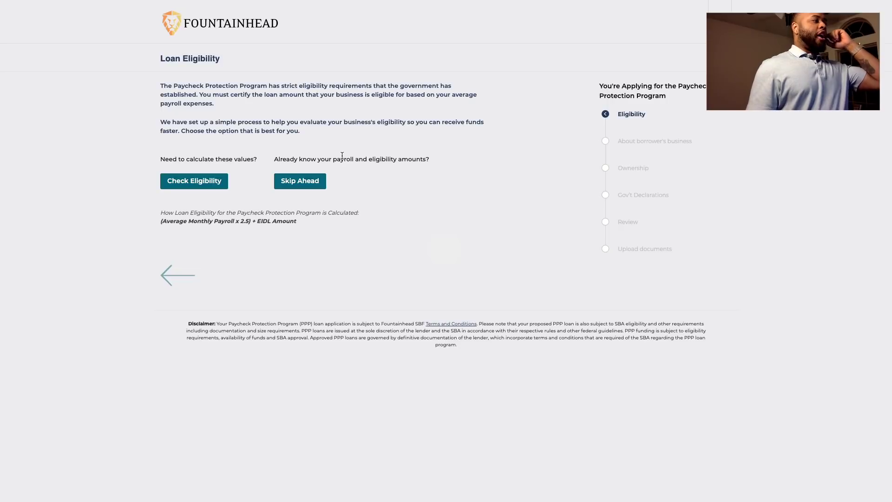
Answer Yes to operating on February 15, 2020 and all of 2019; No to seasonal, employees, DMO, publicly traded
{"action": "left_click", "coordinate": [225, 185]}
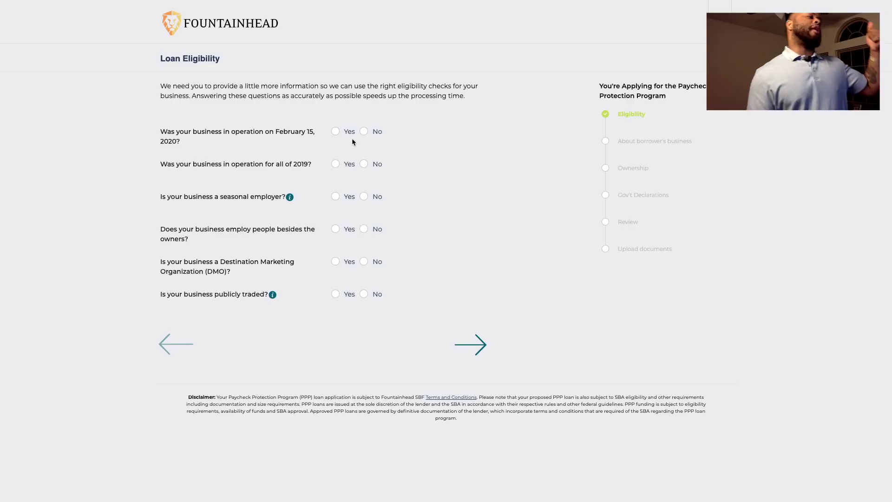
{"action": "left_click", "coordinate": [336, 131]}
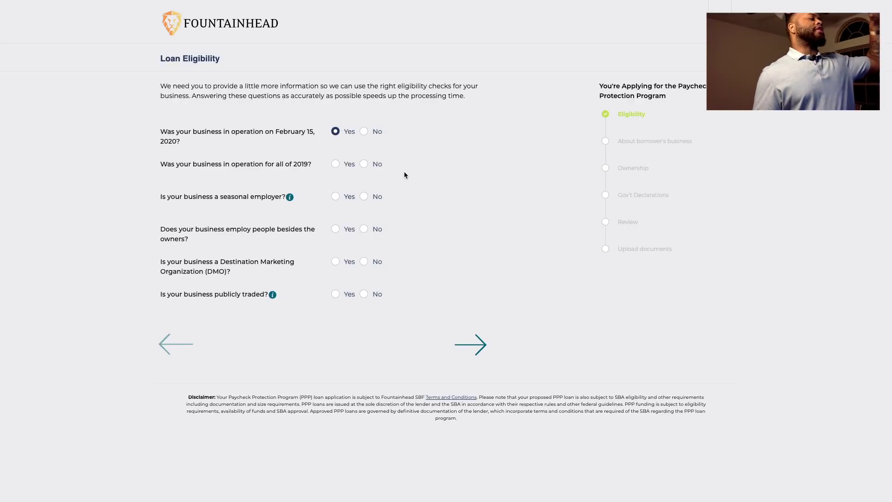
{"action": "left_click", "coordinate": [336, 167]}
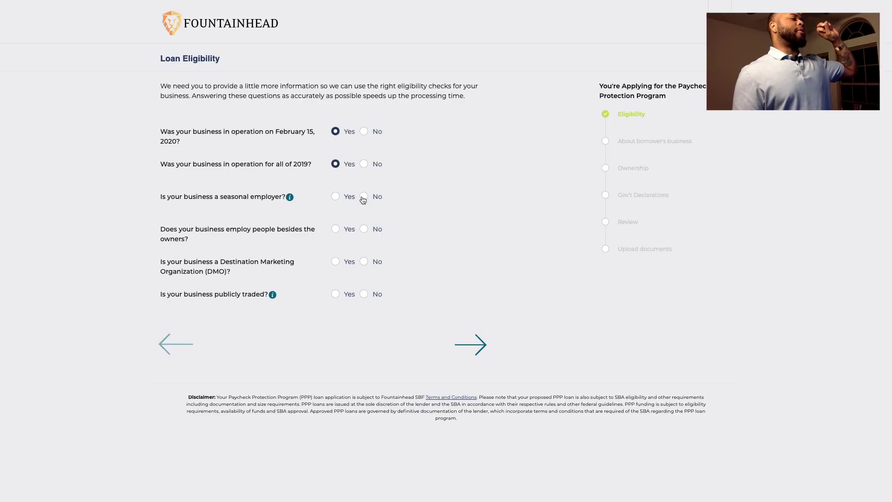
{"action": "mouse_move", "coordinate": [289, 199]}
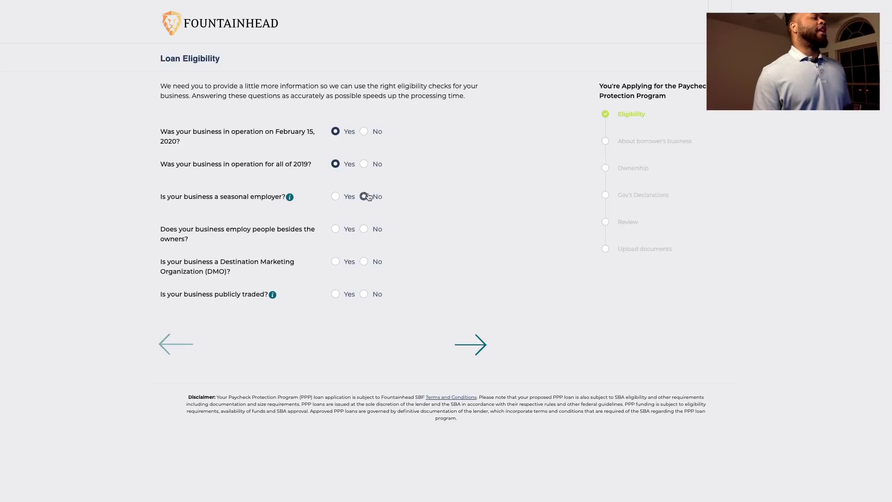
{"action": "left_click", "coordinate": [363, 197]}
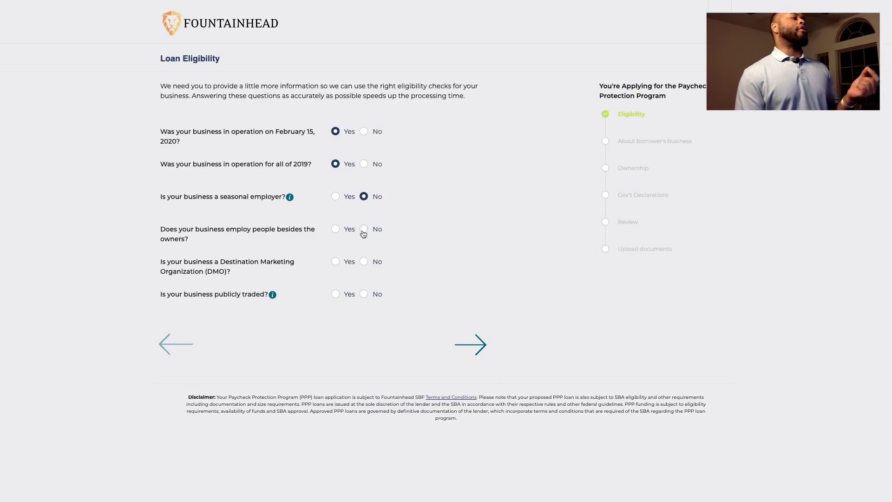
{"action": "left_click", "coordinate": [366, 235]}
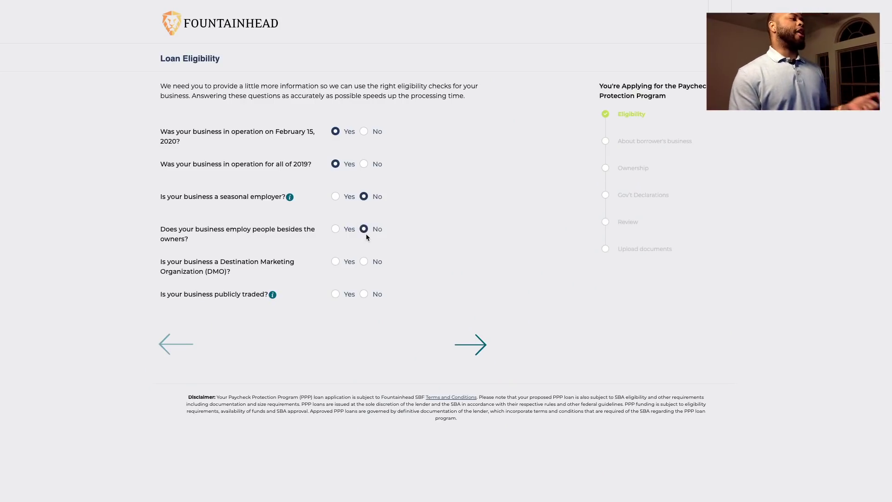
{"action": "left_click", "coordinate": [365, 262]}
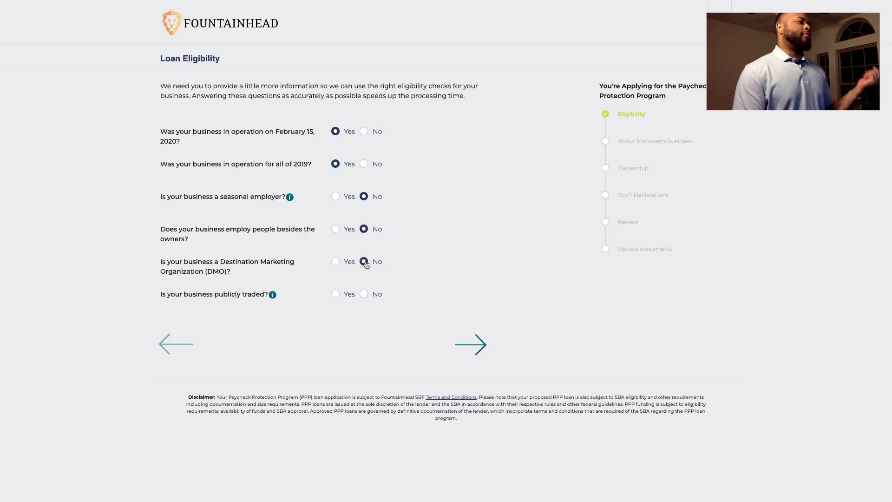
{"action": "left_click", "coordinate": [363, 295]}
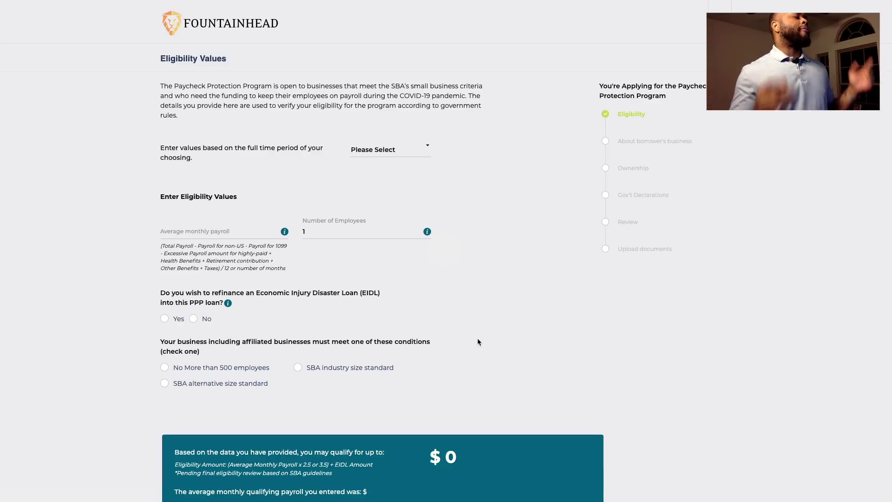
Base the values on the 2019 full year with $833,333 average monthly payroll
{"action": "left_click", "coordinate": [412, 150]}
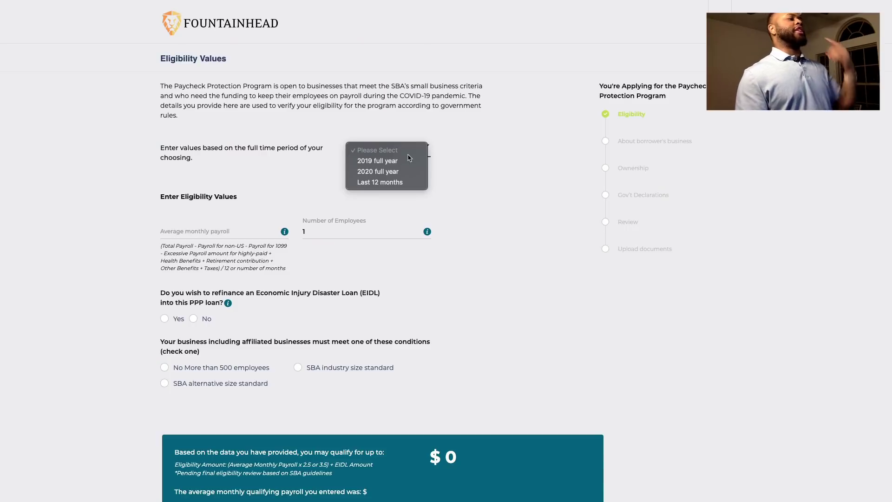
{"action": "left_click", "coordinate": [411, 161]}
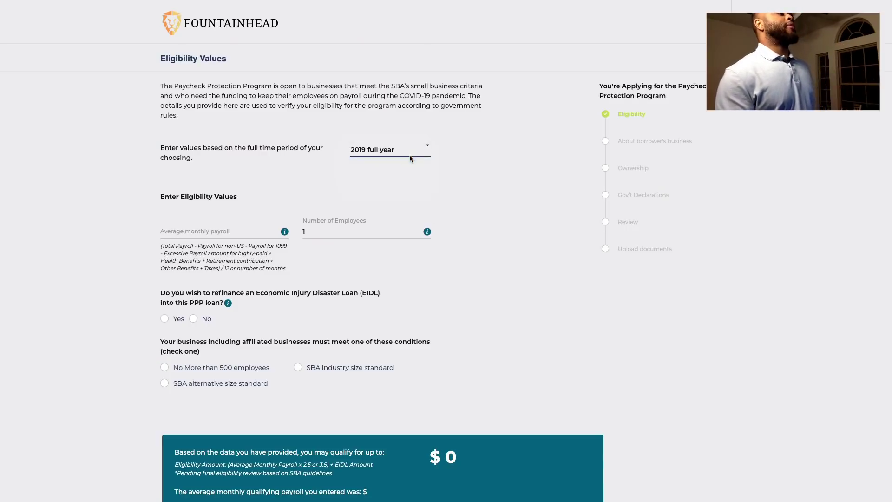
{"action": "left_click", "coordinate": [241, 231]}
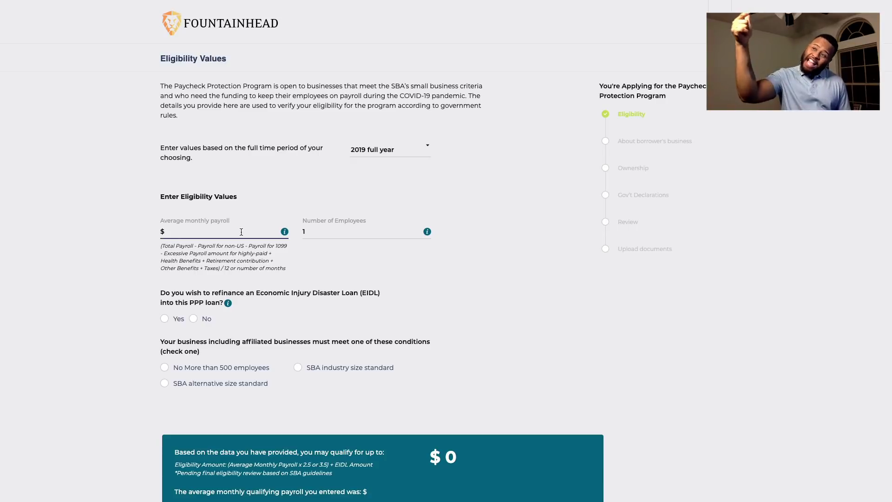
{"action": "type", "text": "8"}
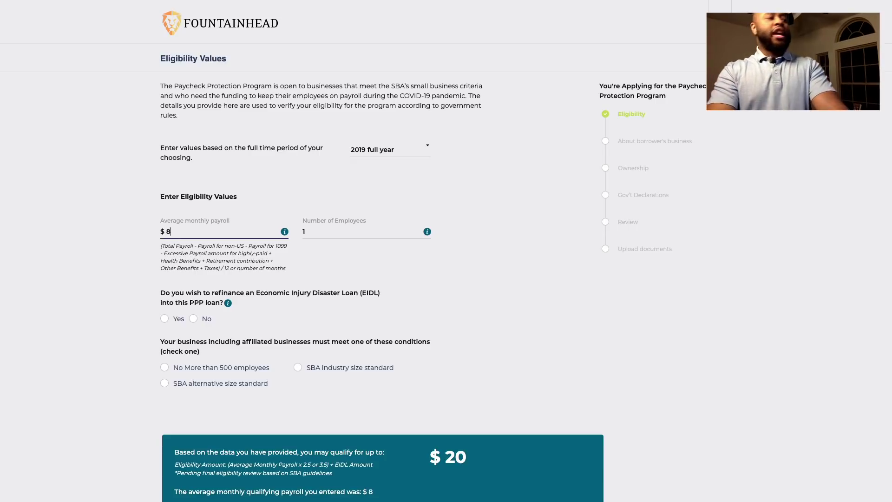
{"action": "type", "text": "33"}
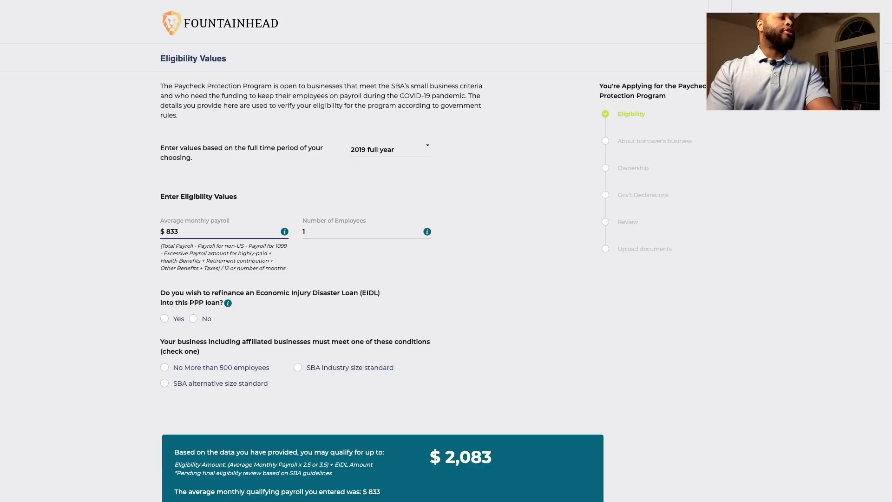
{"action": "type", "text": ",333"}
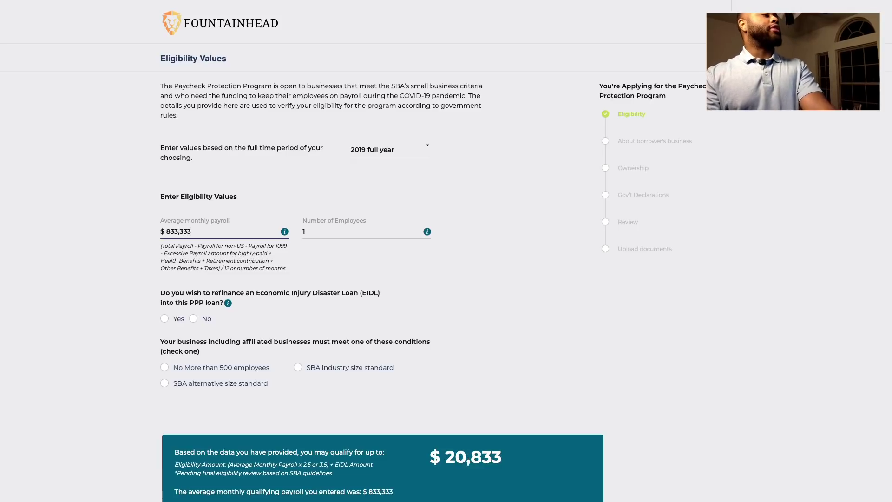
{"action": "left_click", "coordinate": [439, 289]}
Decline EIDL refinancing, choose 'No More than 500 employees', and continue to Business Information
{"action": "scroll", "coordinate": [417, 277], "scroll_direction": "down", "scroll_amount": 1}
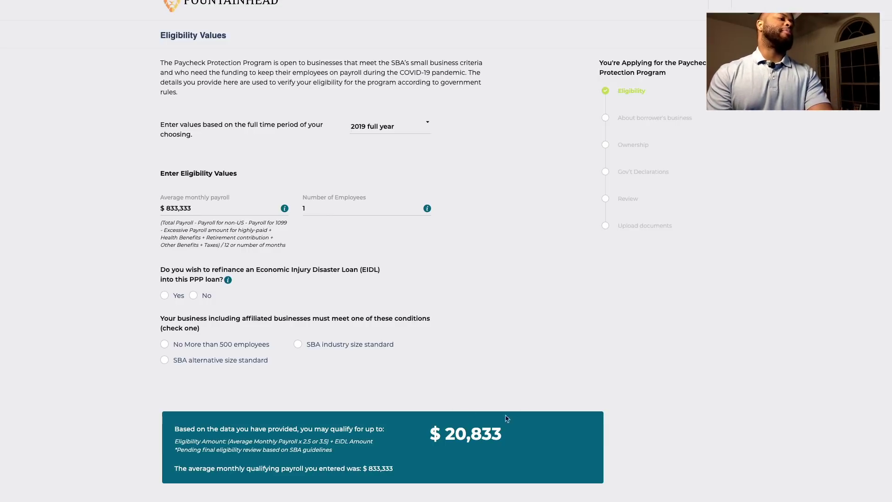
{"action": "scroll", "coordinate": [506, 421], "scroll_direction": "up", "scroll_amount": 1}
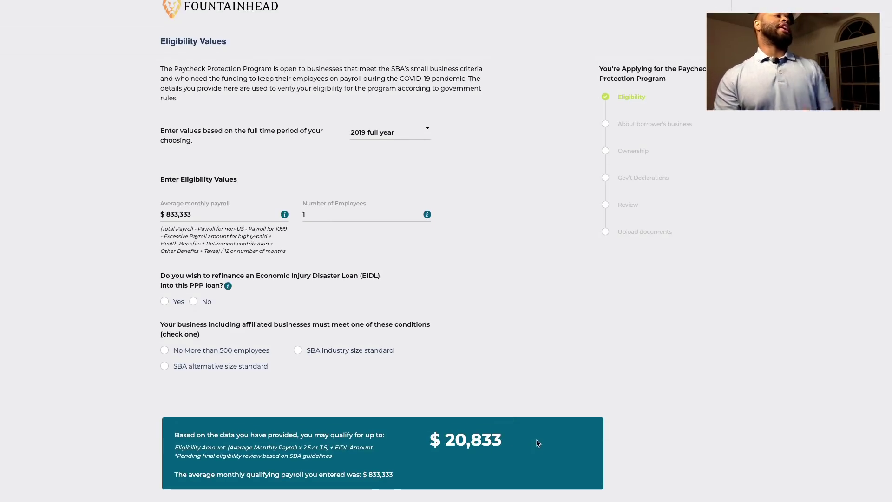
{"action": "mouse_move", "coordinate": [424, 219]}
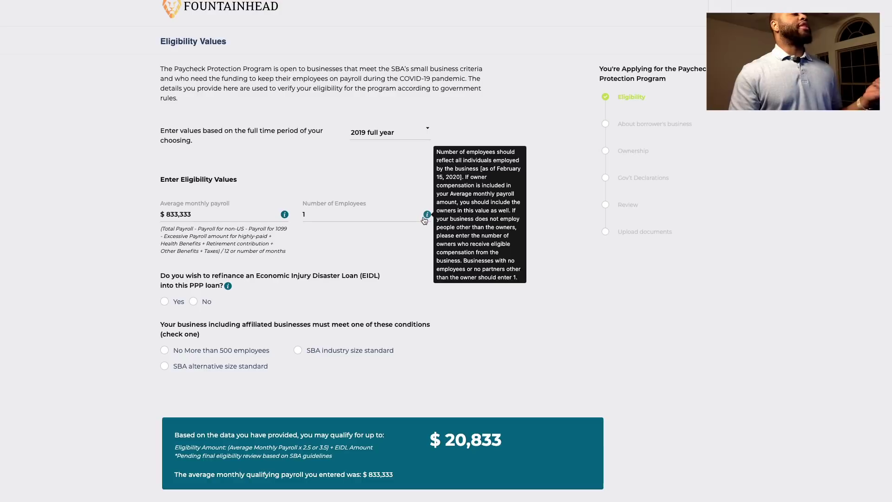
{"action": "scroll", "coordinate": [355, 221], "scroll_direction": "down", "scroll_amount": 2}
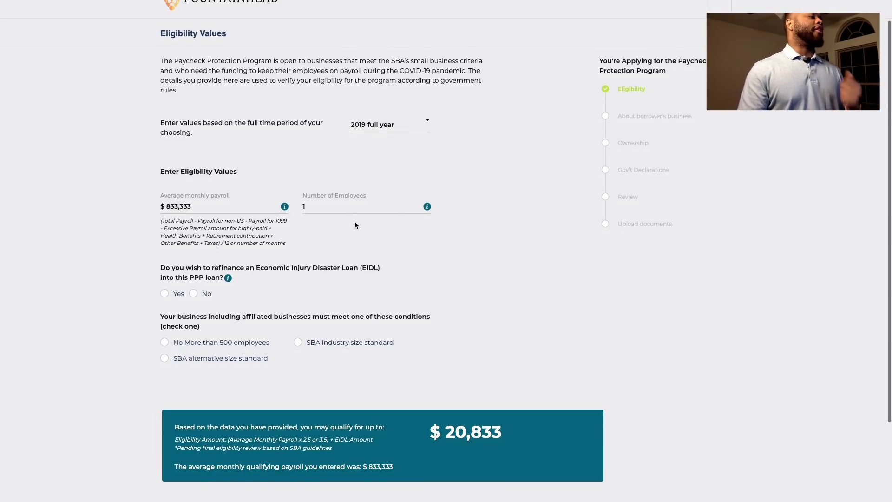
{"action": "left_click", "coordinate": [194, 285]}
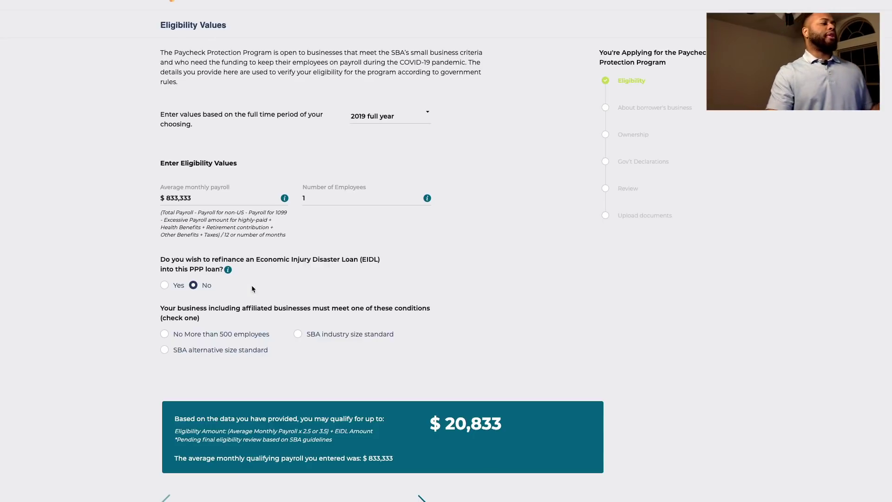
{"action": "left_click", "coordinate": [167, 334]}
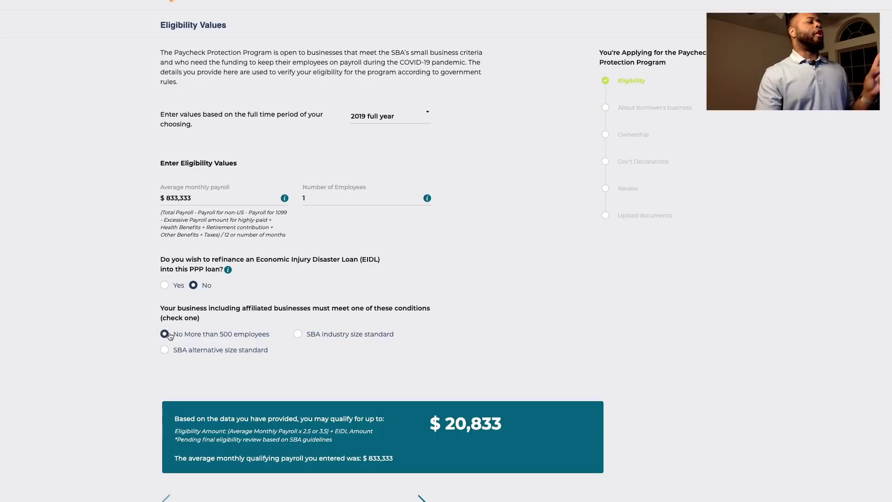
{"action": "scroll", "coordinate": [227, 310], "scroll_direction": "down", "scroll_amount": 2}
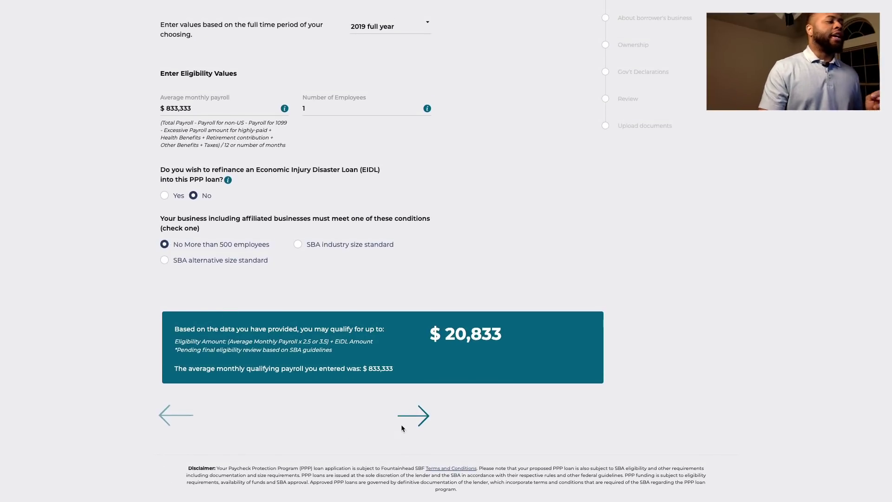
{"action": "left_click", "coordinate": [414, 416]}
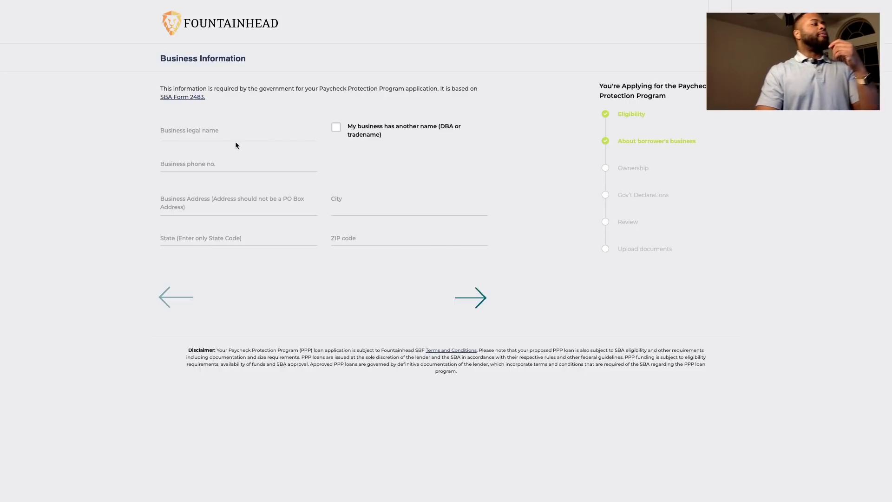
Enter the business phone number, street address, city, state TX and ZIP code on Business Information
{"action": "left_click", "coordinate": [230, 133]}
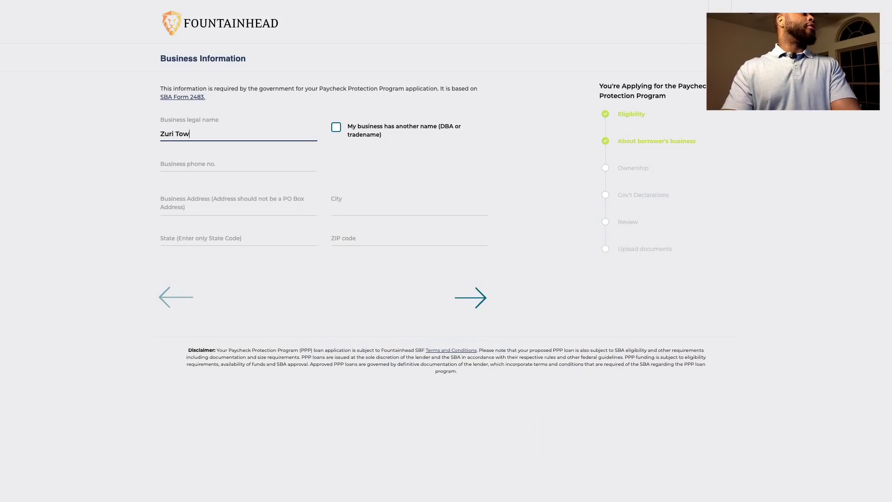
{"action": "left_click", "coordinate": [311, 160]}
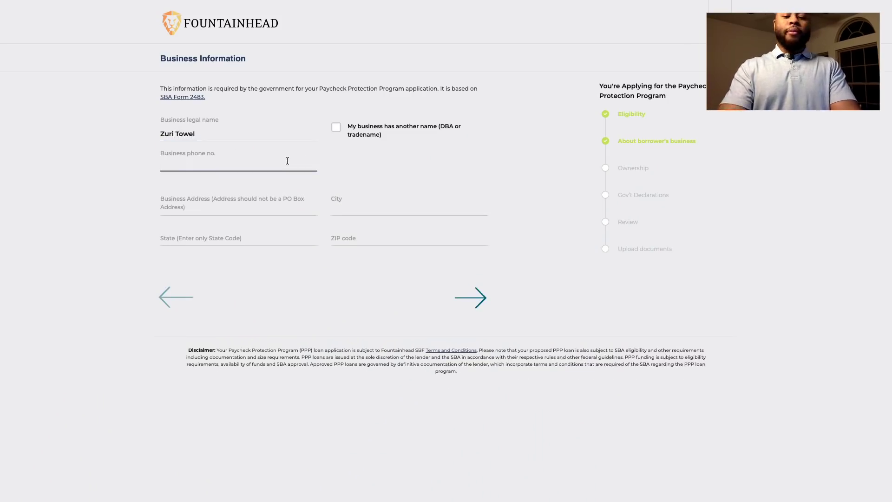
{"action": "type", "text": "972"}
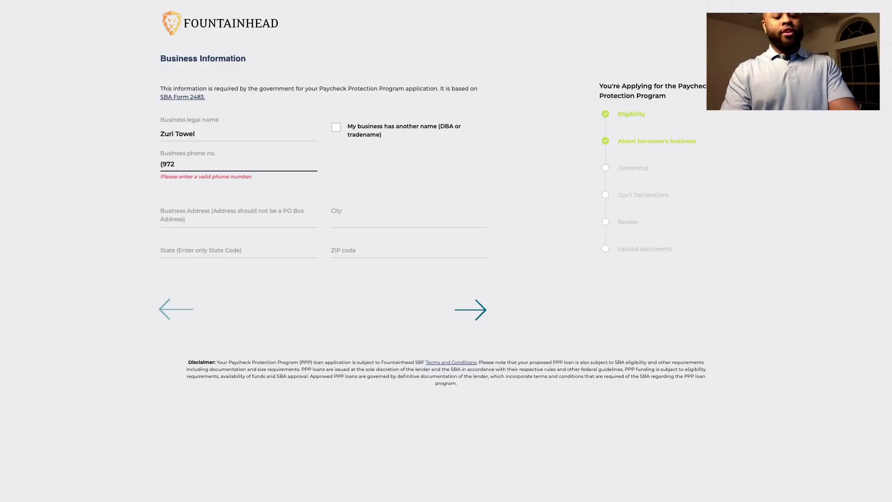
{"action": "type", "text": ") 555-5555"}
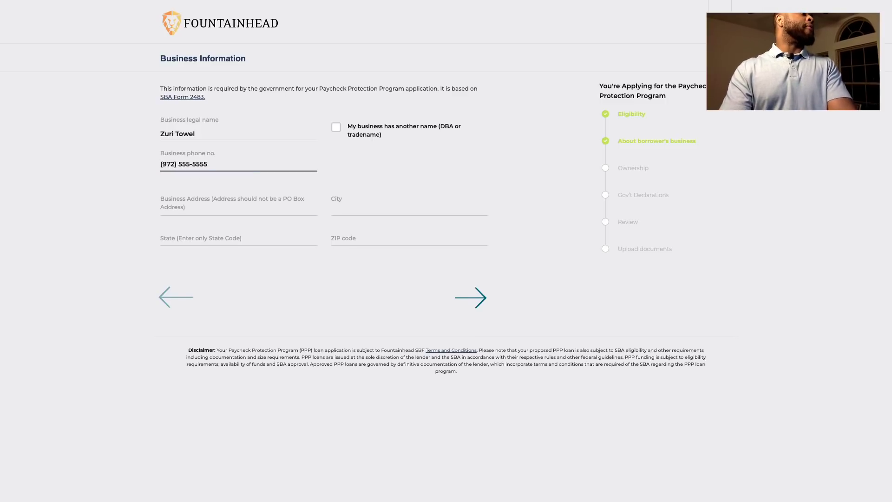
{"action": "key", "text": "Tab"}
{"action": "type", "text": "123 "}
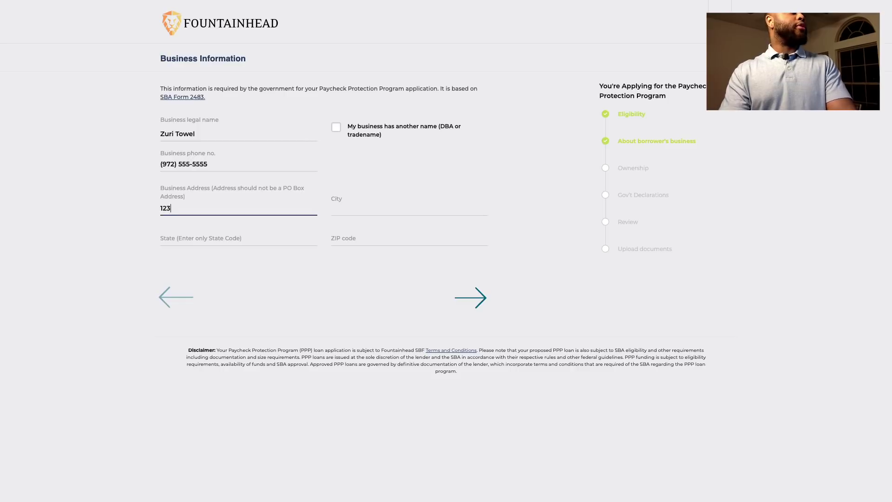
{"action": "type", "text": "Chicken"}
{"action": "key", "text": "Tab"}
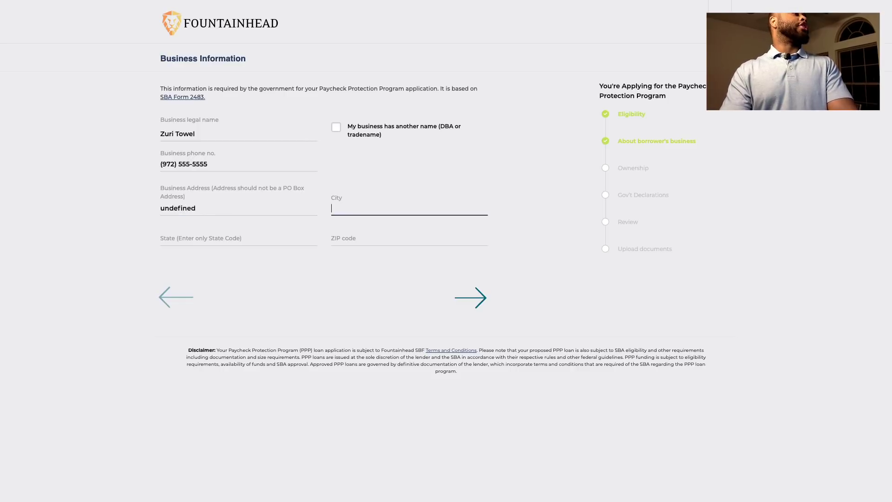
{"action": "type", "text": "Feather City"}
{"action": "key", "text": "Tab"}
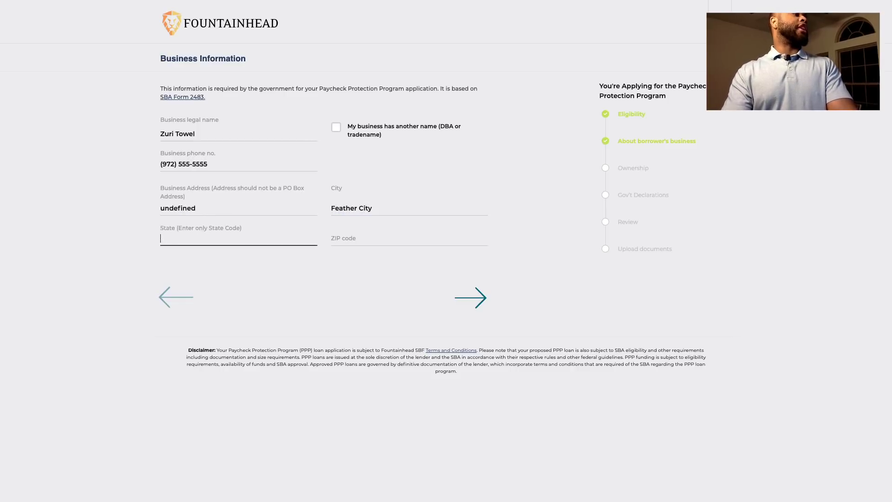
{"action": "type", "text": "Tx"}
{"action": "key", "text": "BackSpace"}
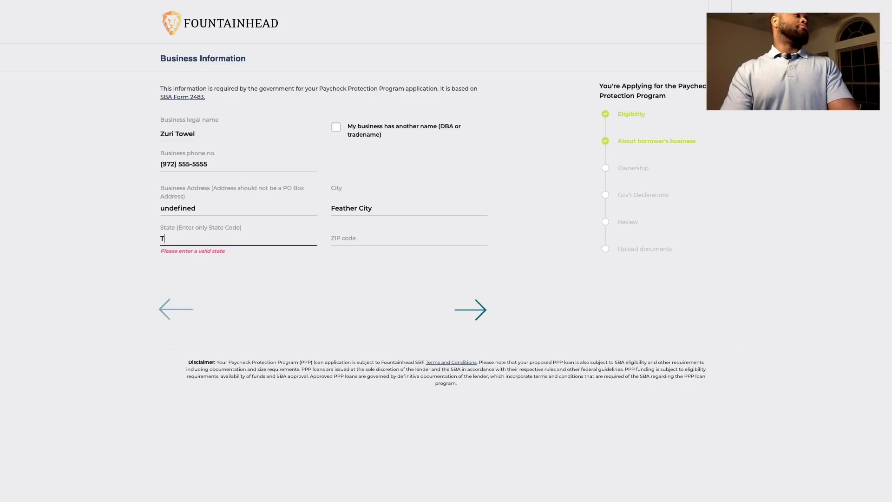
{"action": "type", "text": "X"}
{"action": "key", "text": "Tab"}
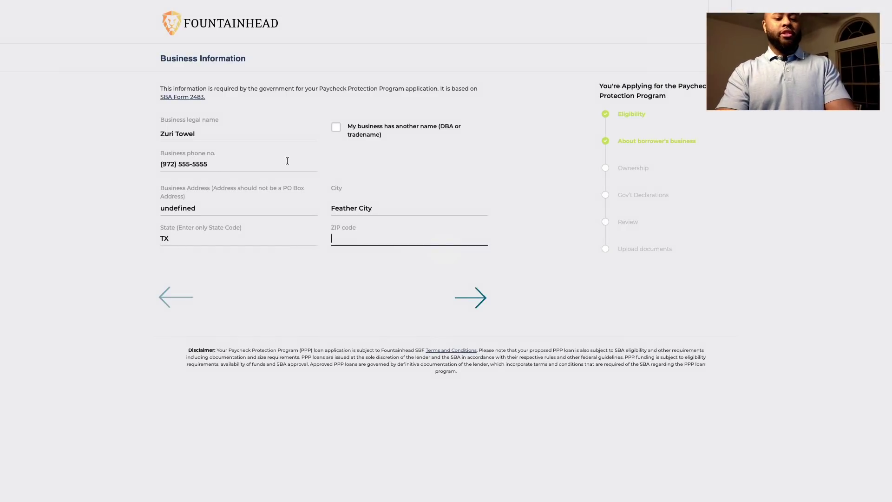
{"action": "type", "text": "75201"}
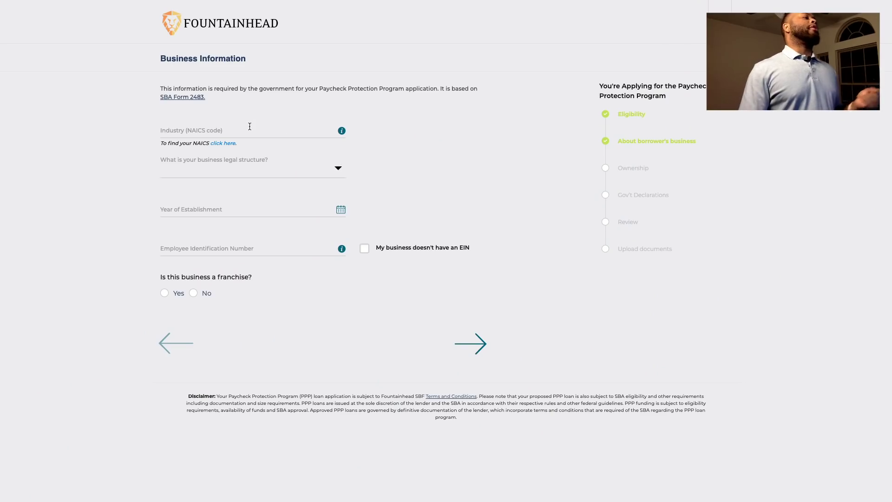
Place the cursor in the Industry (NAICS code) field on the next business details page
{"action": "left_click", "coordinate": [250, 127]}
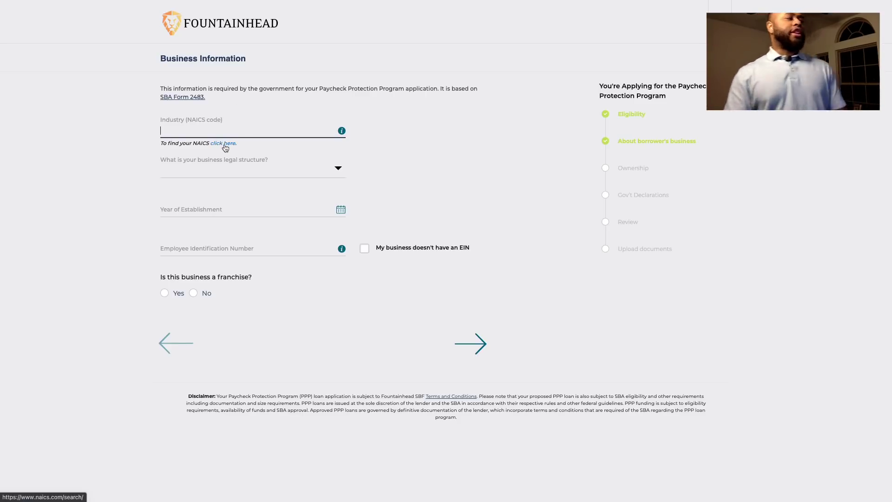
Search the industry field for 'food stand' and, finding no match, open the NAICS lookup site
{"action": "type", "text": "f"}
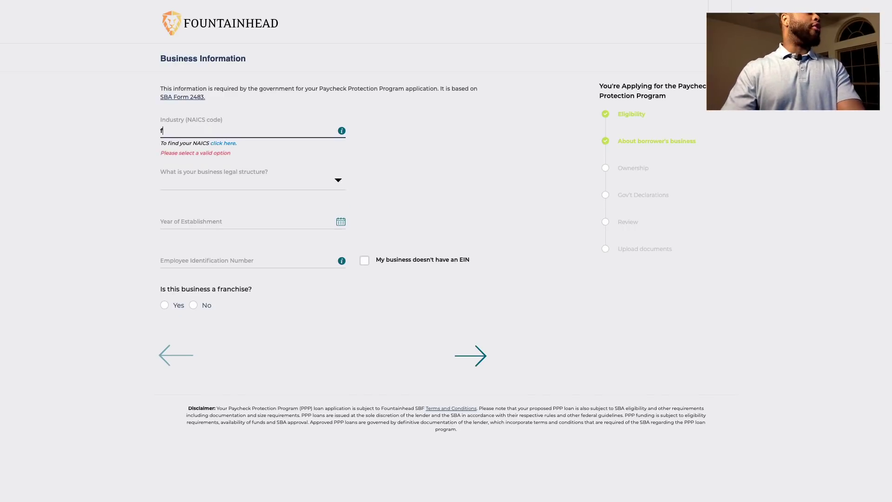
{"action": "type", "text": "ood t"}
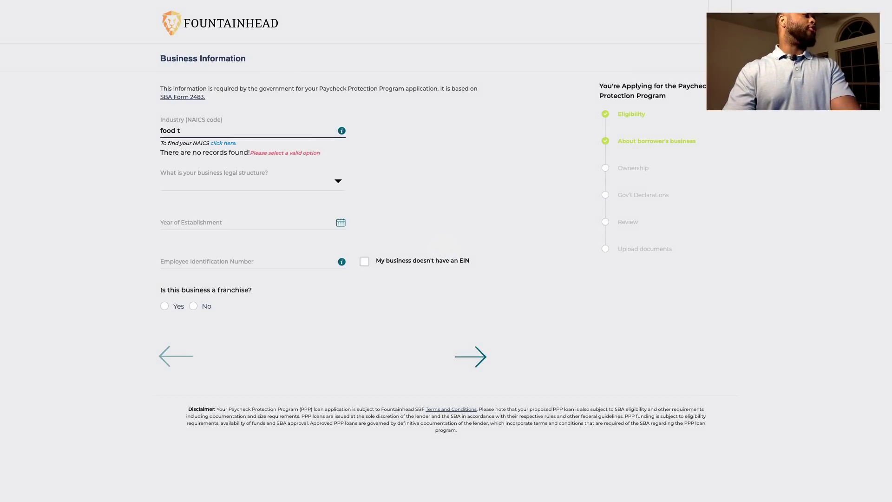
{"action": "key", "text": "BackSpace"}
{"action": "type", "text": "stand"}
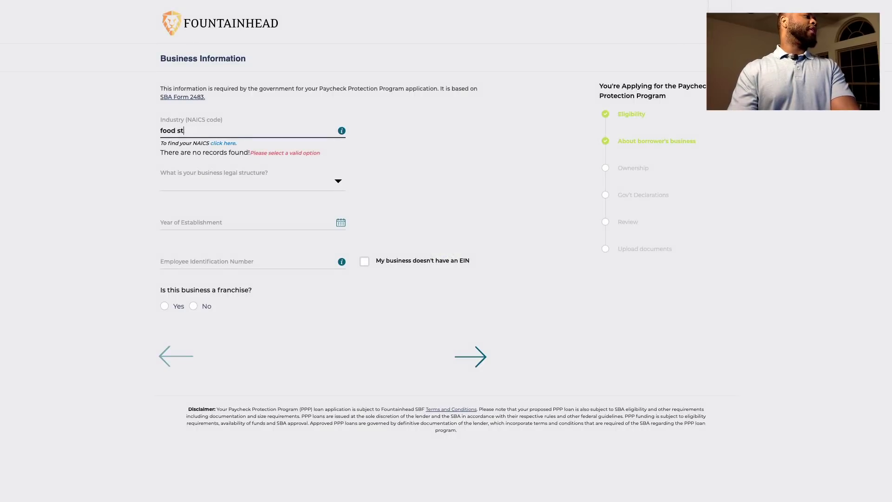
{"action": "key", "text": "BackSpace"}
{"action": "key", "text": "BackSpace"}
{"action": "key", "text": "BackSpace"}
{"action": "key", "text": "BackSpace"}
{"action": "key", "text": "BackSpace"}
{"action": "key", "text": "BackSpace"}
{"action": "key", "text": "BackSpace"}
{"action": "type", "text": "mo"}
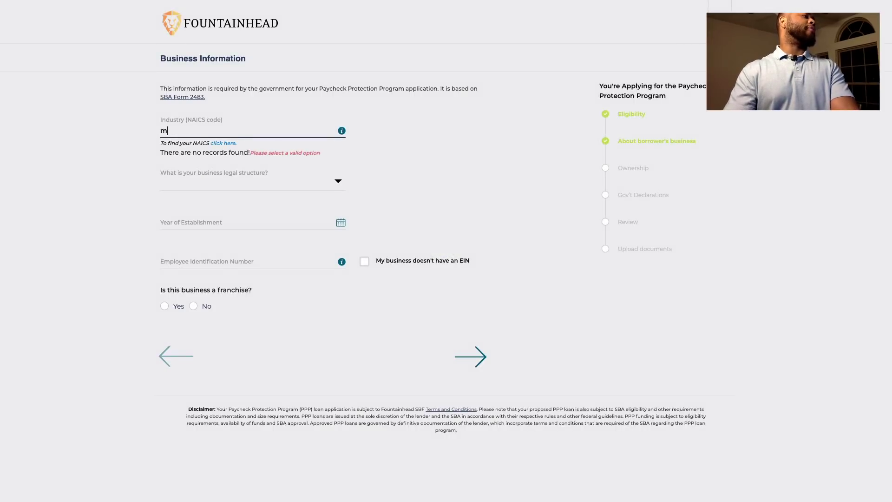
{"action": "left_click", "coordinate": [224, 143]}
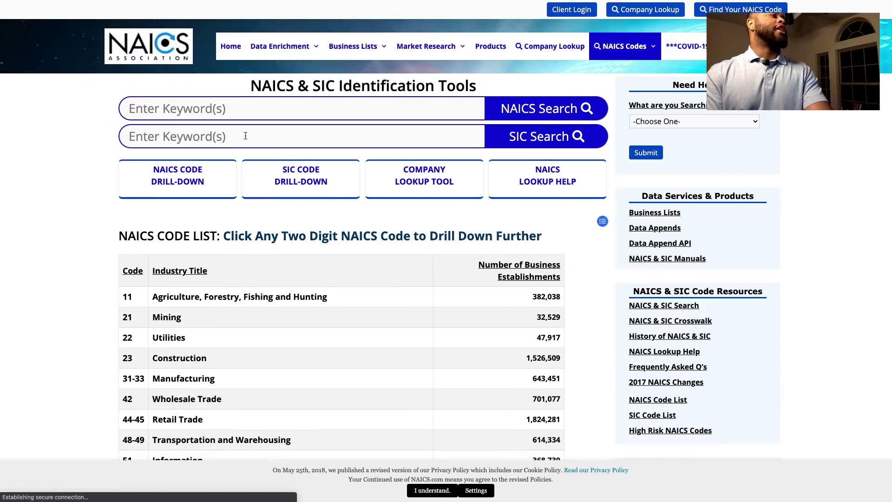
Search the NAICS site for 'food stand' and copy the 722330 Mobile Food Services code
{"action": "type", "text": "f"}
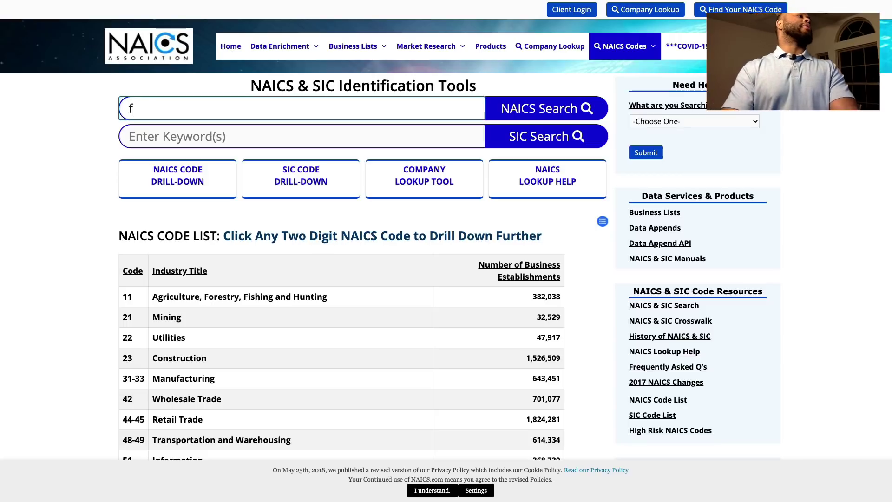
{"action": "type", "text": "ood stand"}
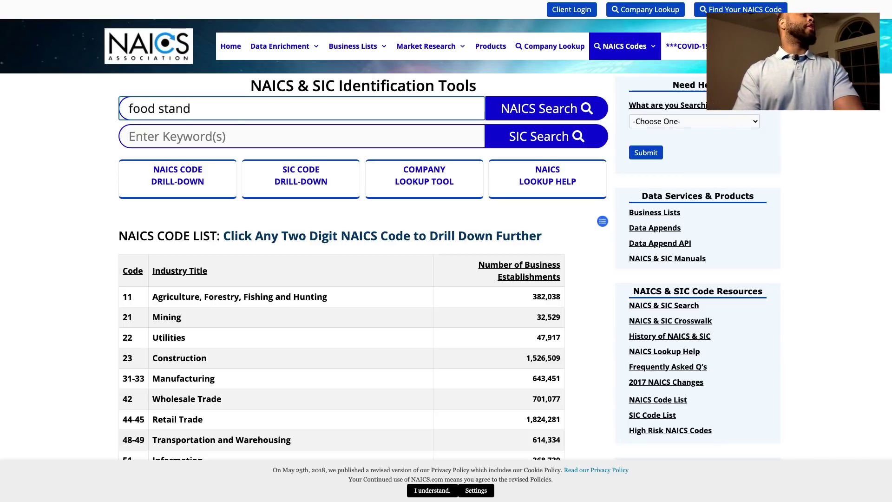
{"action": "key", "text": "Return"}
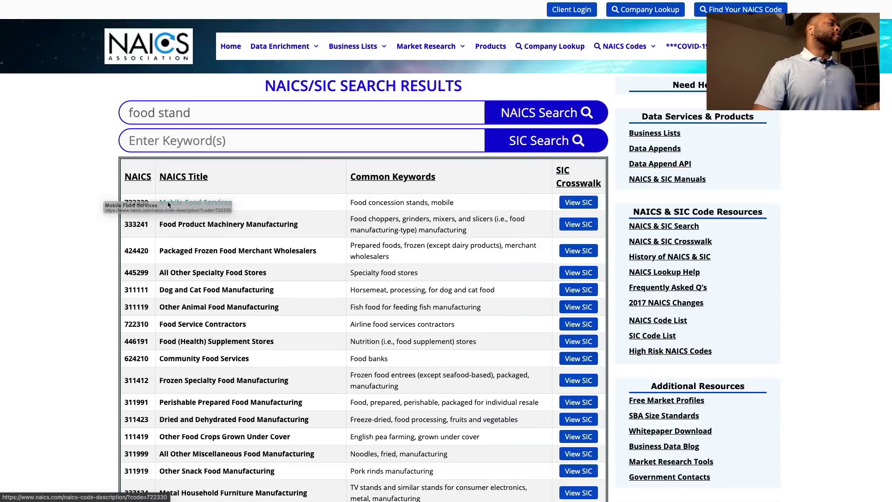
{"action": "right_click", "coordinate": [139, 207]}
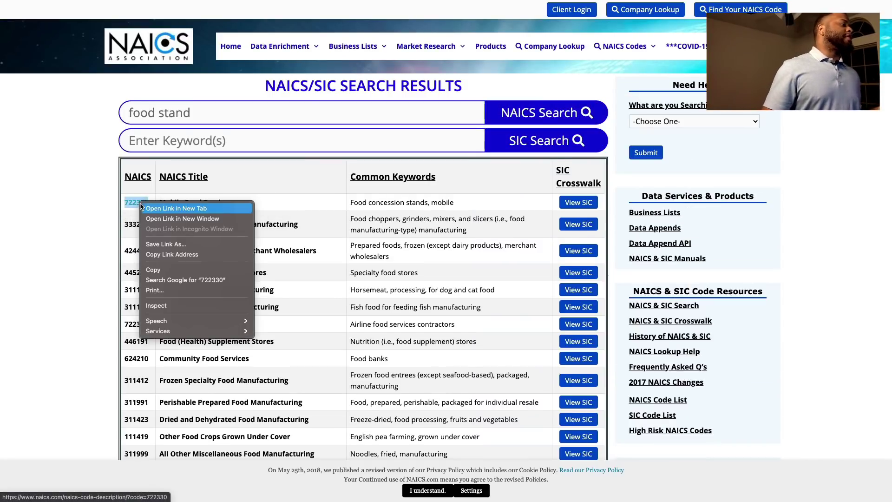
{"action": "left_click", "coordinate": [168, 272]}
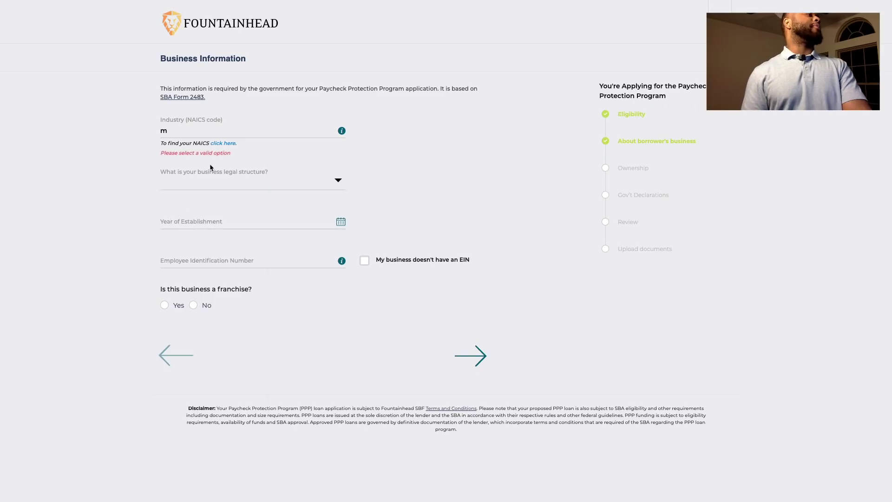
Paste 722330 into the industry field and select 722330 - Mobile Food Services
{"action": "double_click", "coordinate": [187, 134]}
{"action": "key", "text": "ctrl+v"}
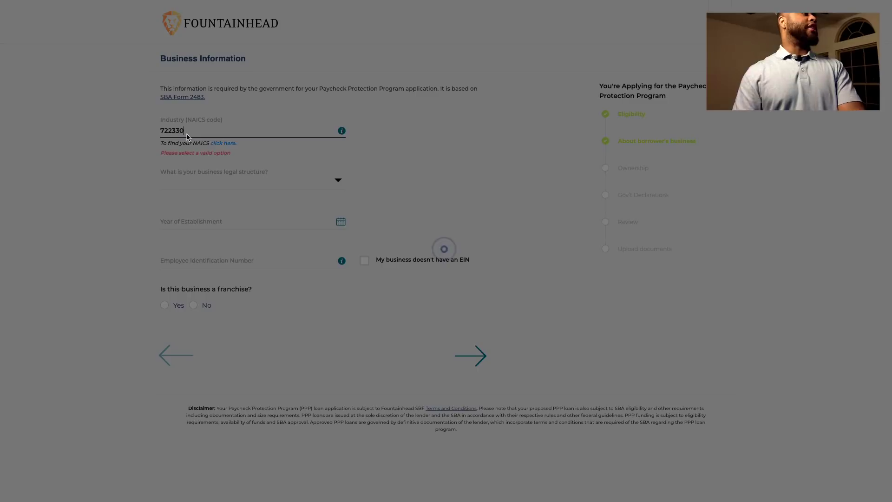
{"action": "left_click", "coordinate": [233, 149]}
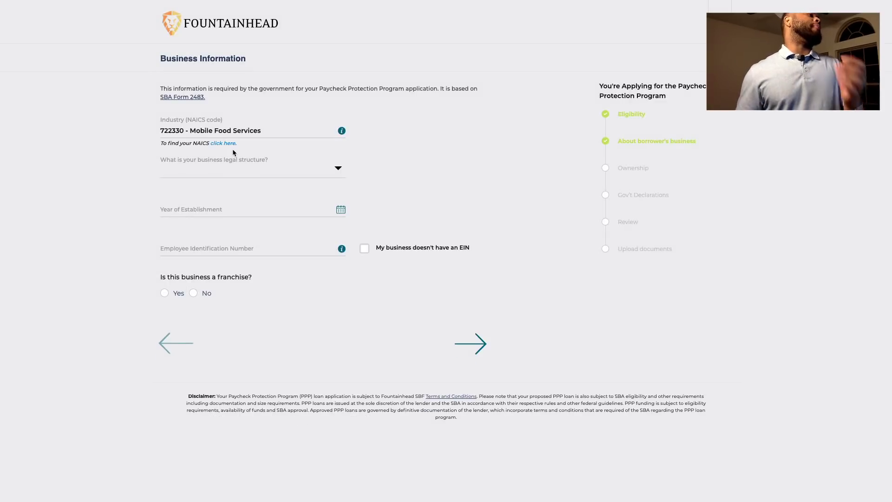
Set the business legal structure to Sole Proprietor
{"action": "left_click", "coordinate": [238, 174]}
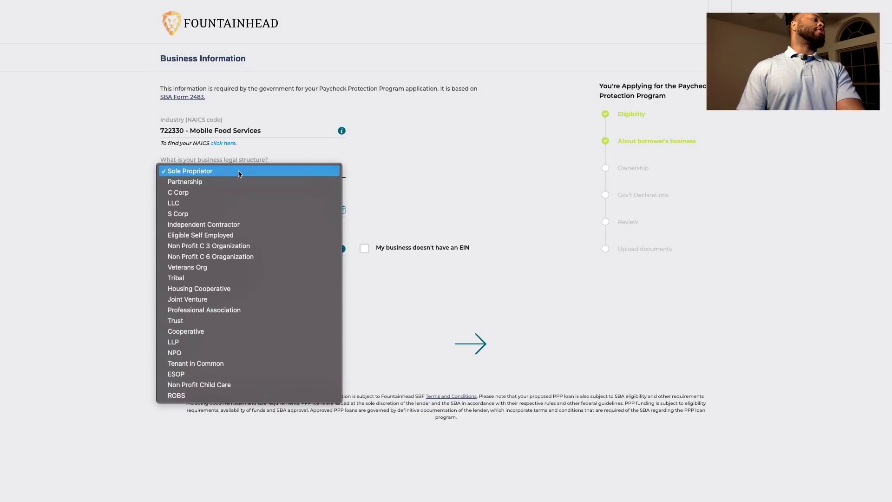
{"action": "left_click", "coordinate": [240, 173]}
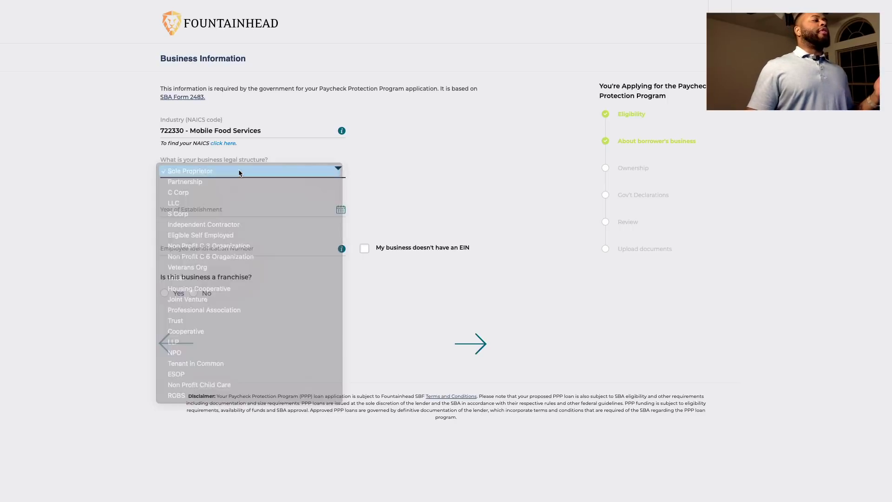
{"action": "left_click", "coordinate": [234, 169]}
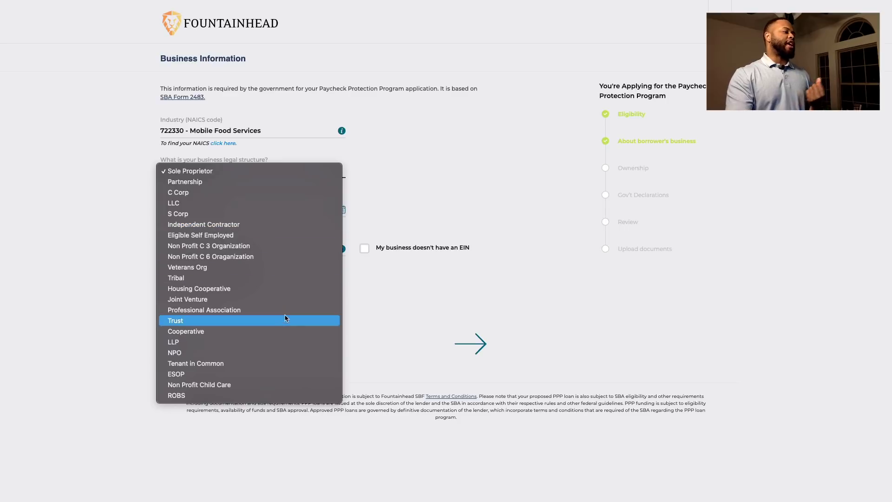
{"action": "left_click", "coordinate": [278, 171]}
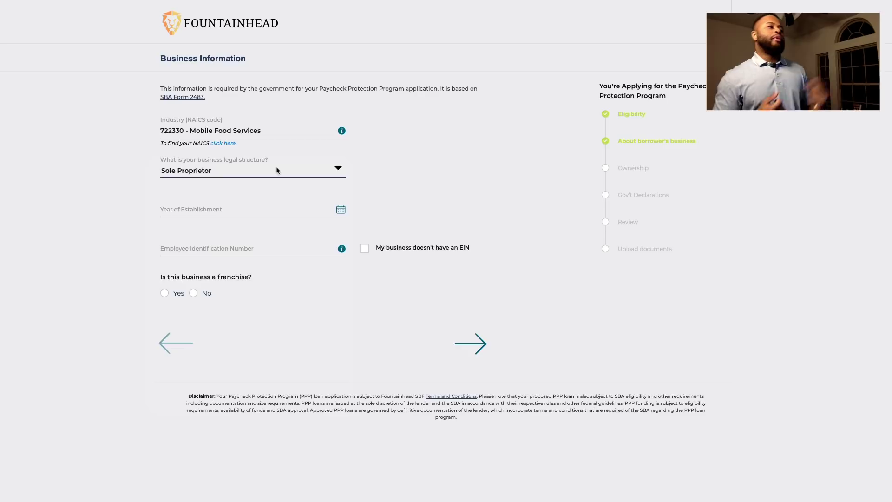
Set the establishment date to 01/01/2018, mark that there is no EIN, and answer No to franchise
{"action": "left_click", "coordinate": [240, 211]}
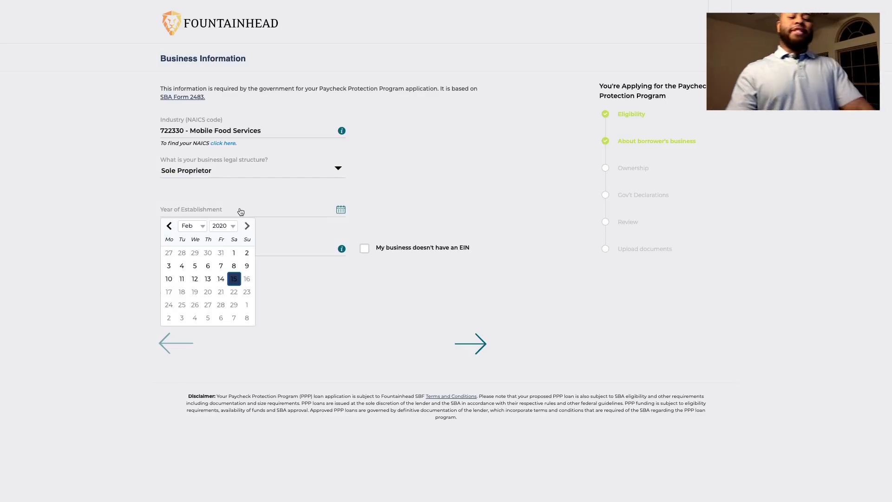
{"action": "left_click", "coordinate": [203, 226]}
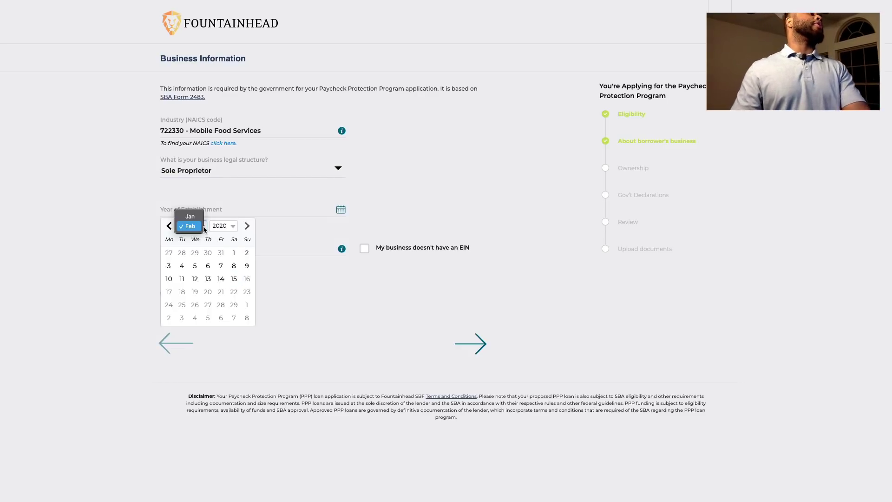
{"action": "left_click", "coordinate": [190, 216]}
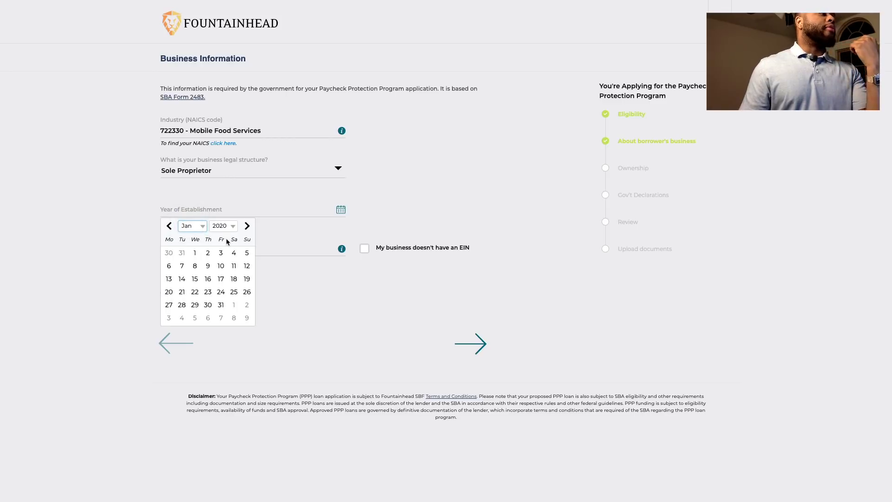
{"action": "left_click", "coordinate": [227, 226]}
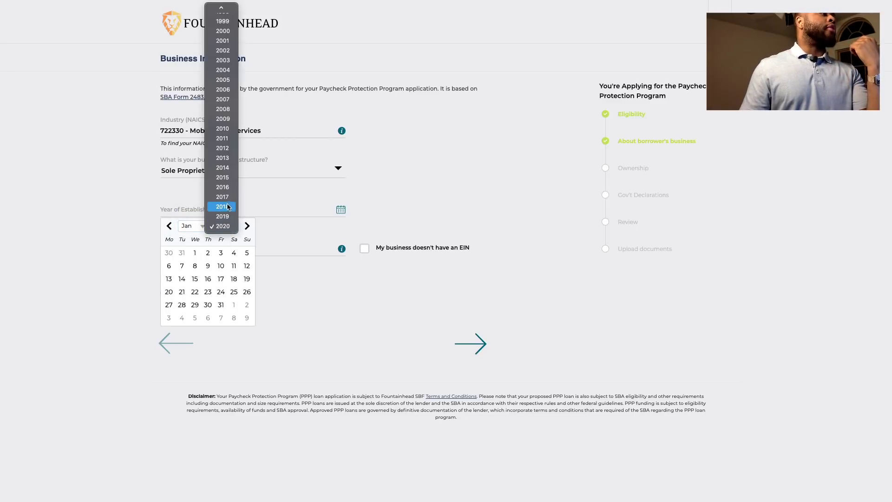
{"action": "left_click", "coordinate": [228, 206]}
{"action": "left_click", "coordinate": [169, 252]}
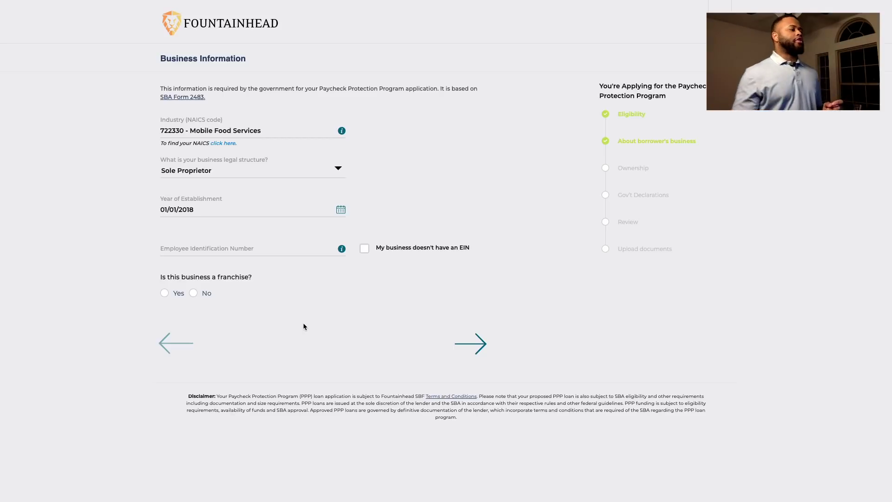
{"action": "left_click", "coordinate": [364, 249]}
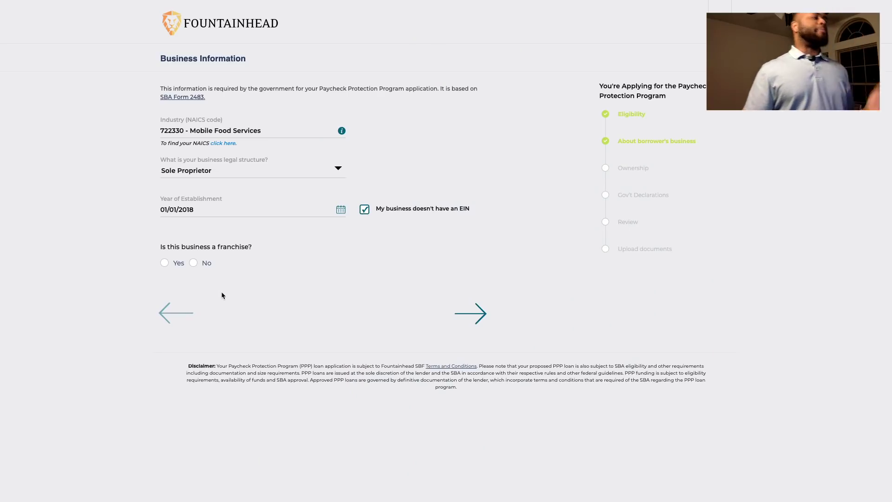
{"action": "left_click", "coordinate": [194, 264]}
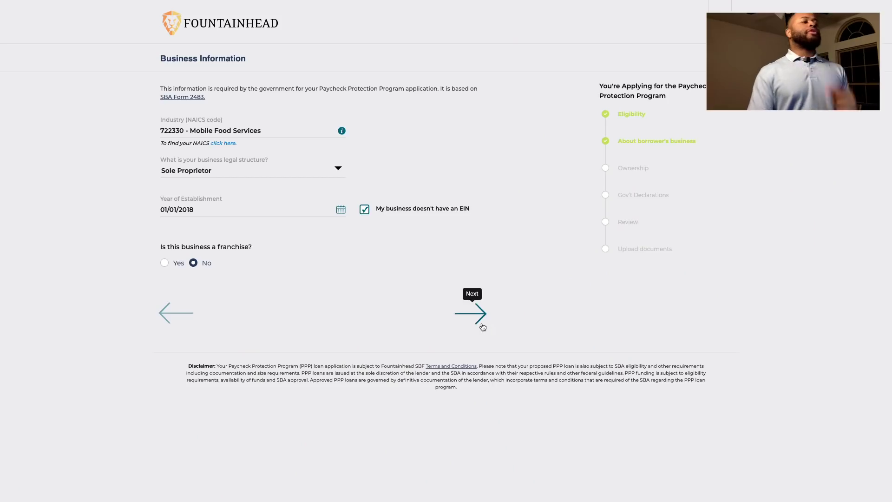
Advance from Business Information to the Ownership Information step
{"action": "left_click", "coordinate": [480, 324]}
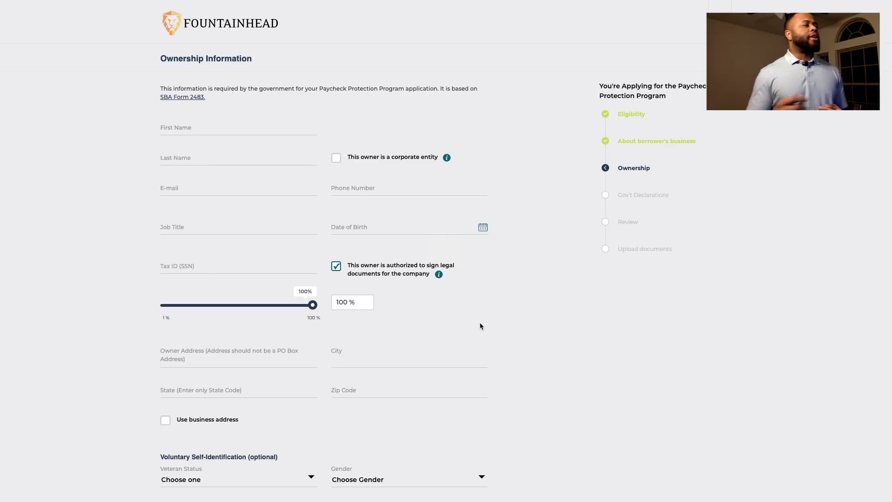
Enter the owner's first and last name, e-mail, phone number and job title Owner
{"action": "left_click", "coordinate": [248, 132]}
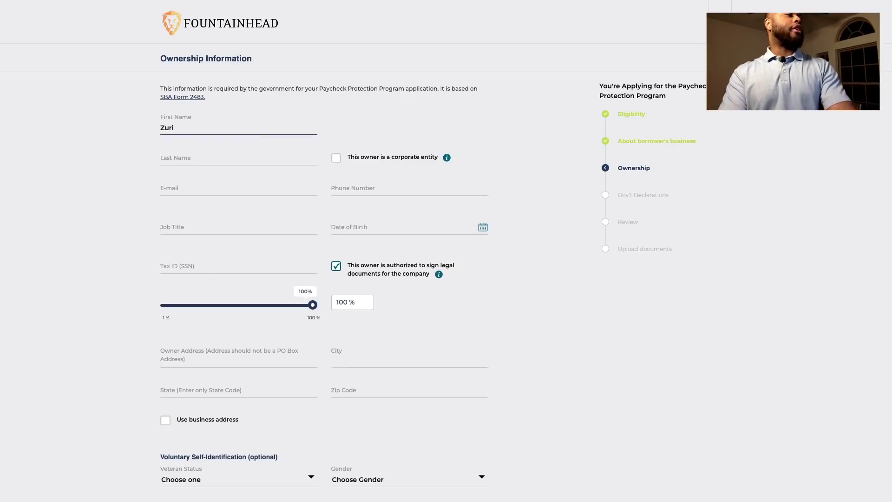
{"action": "key", "text": "Tab"}
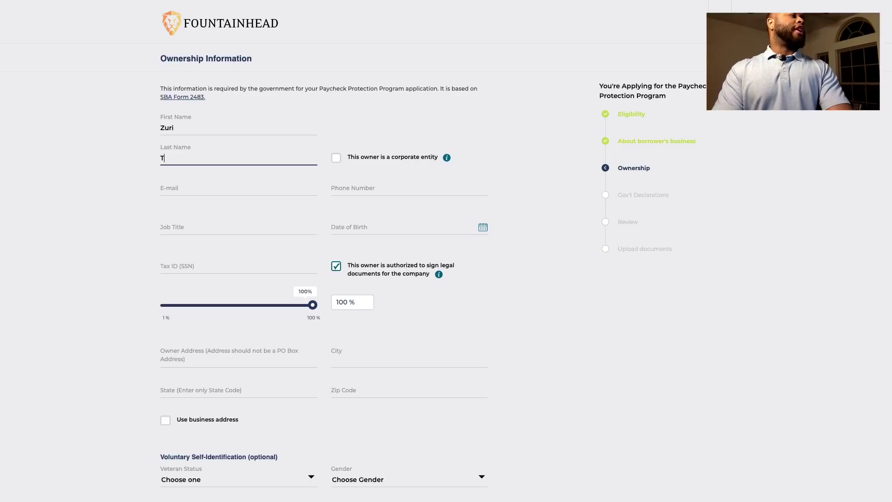
{"action": "type", "text": "Towel"}
{"action": "key", "text": "Tab"}
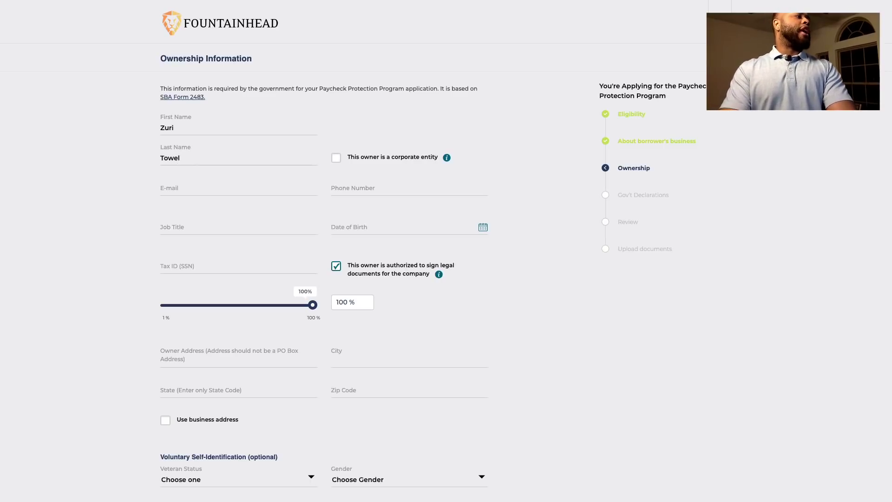
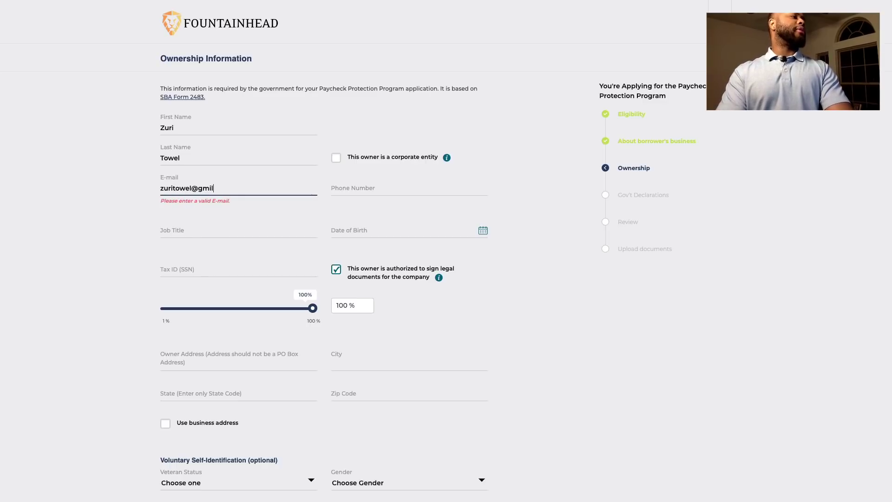
{"action": "key", "text": "Tab"}
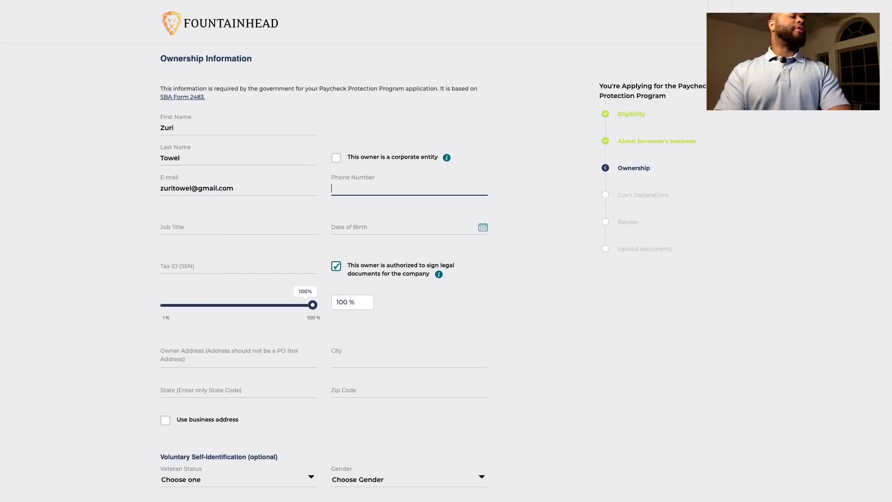
{"action": "type", "text": "972"}
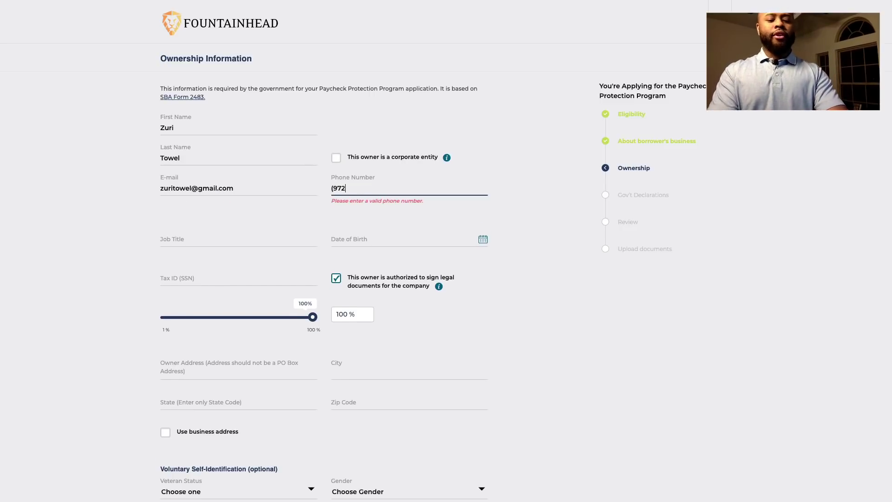
{"action": "type", "text": ") 555-5555"}
{"action": "key", "text": "Tab"}
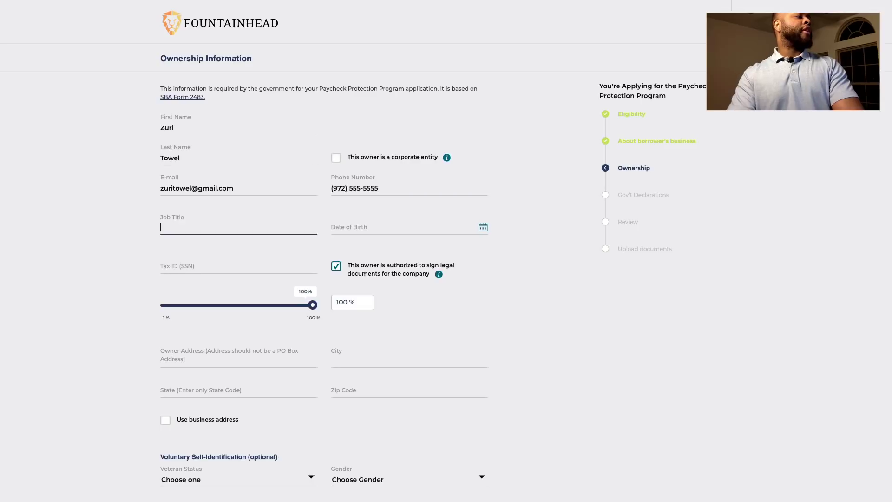
{"action": "type", "text": "Owner"}
{"action": "key", "text": "Tab"}
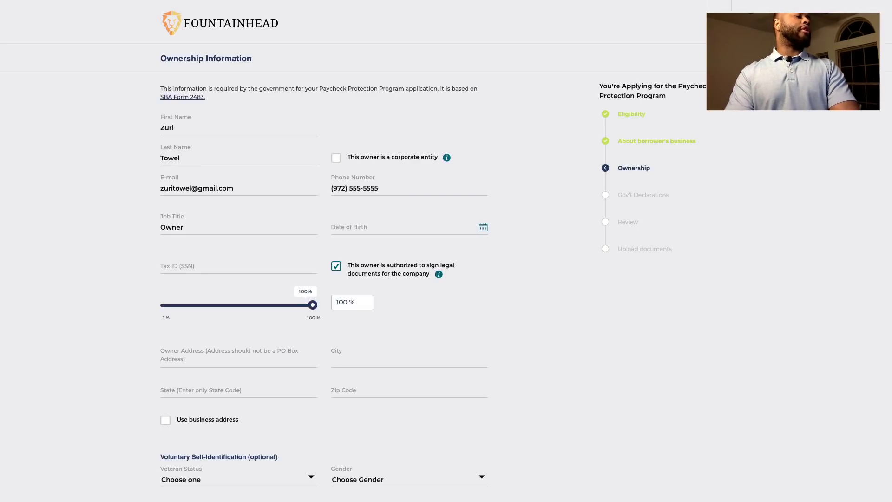
{"action": "left_click", "coordinate": [378, 227]}
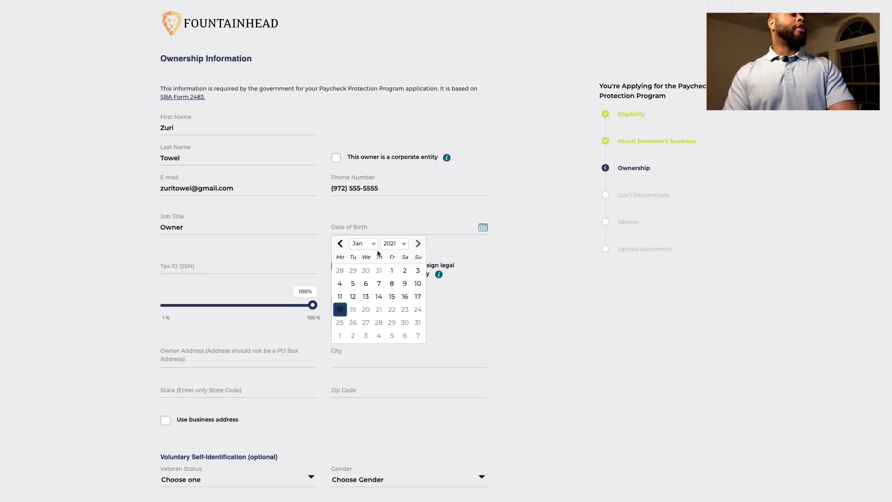
Set the owner's date of birth to 01/01/2021 in the calendar
{"action": "left_click", "coordinate": [392, 270]}
{"action": "left_click", "coordinate": [483, 227]}
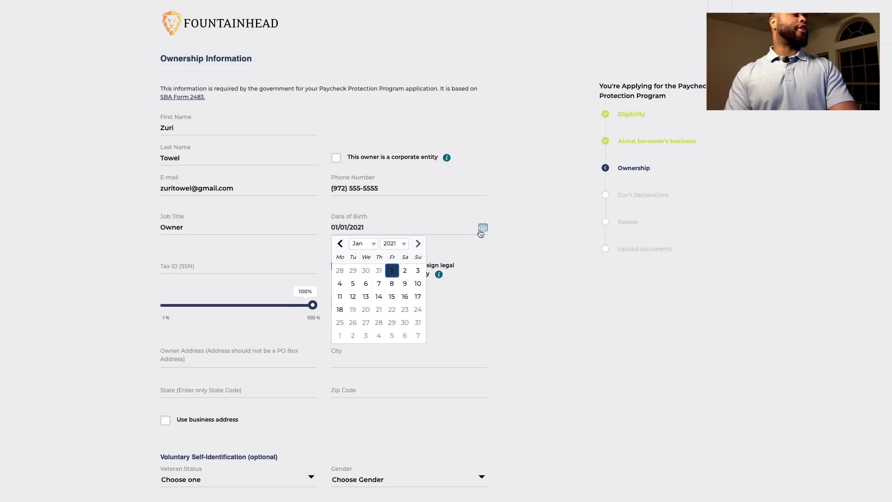
{"action": "left_click", "coordinate": [397, 240]}
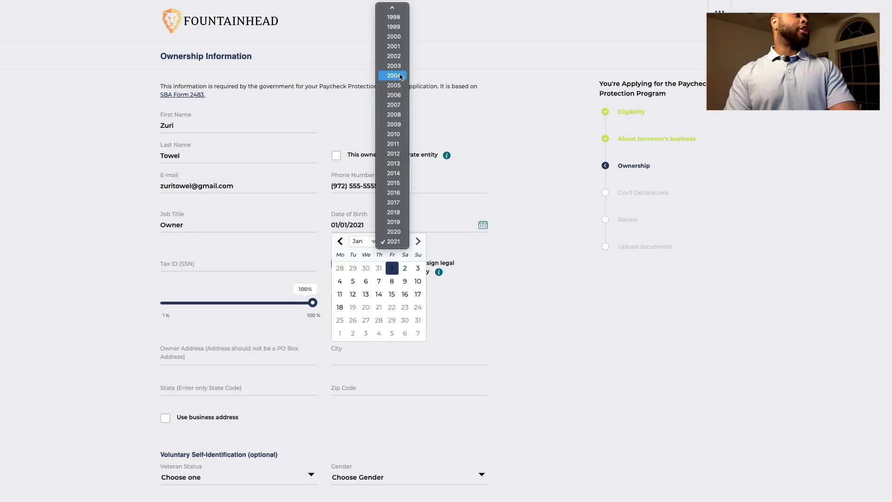
{"action": "left_click", "coordinate": [521, 300]}
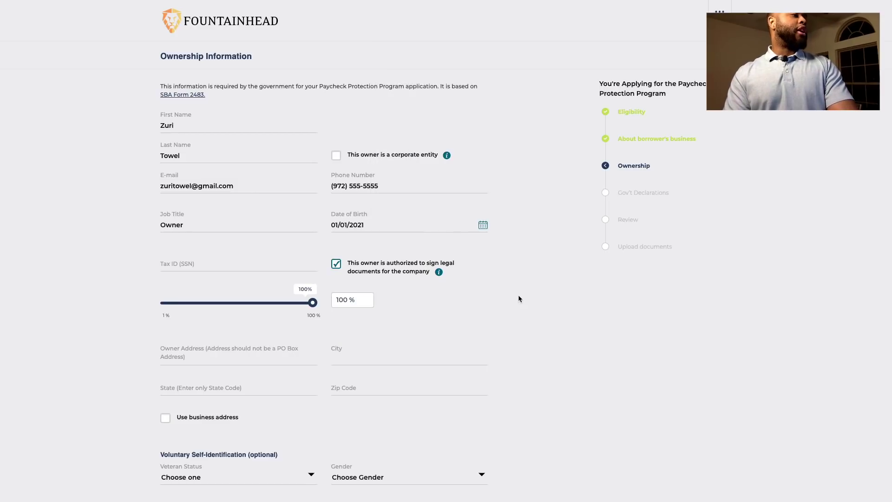
Enter the owner's Social Security number in the Tax ID (SSN) field
{"action": "left_click", "coordinate": [240, 263]}
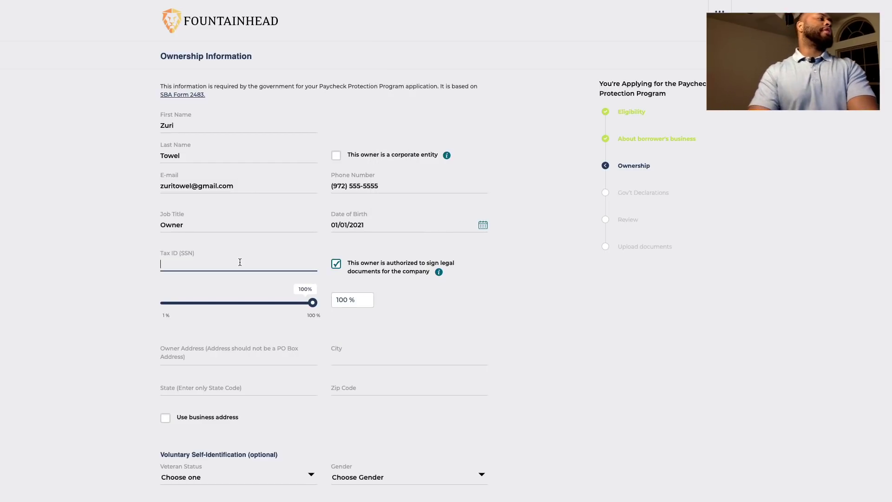
{"action": "type", "text": "111-22"}
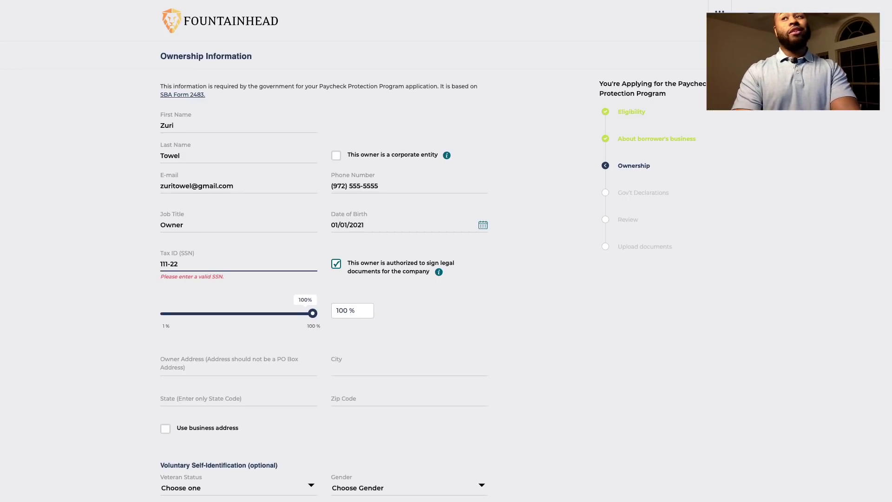
{"action": "type", "text": "-3333"}
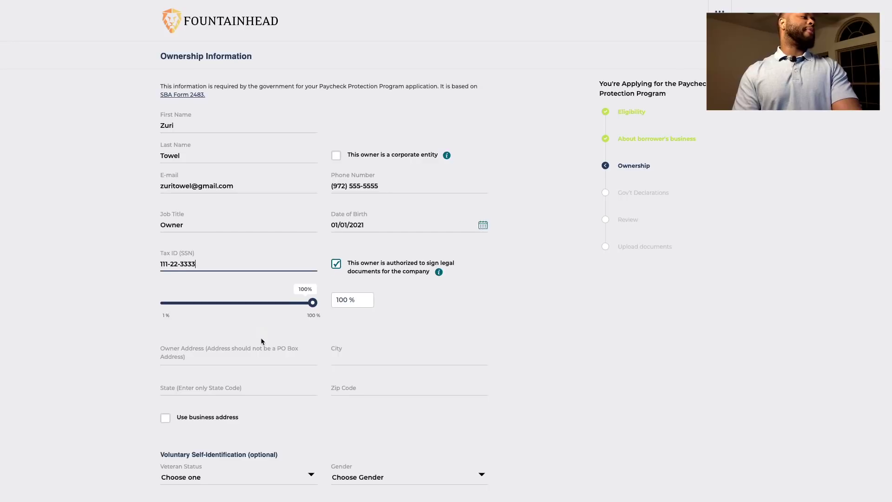
{"action": "scroll", "coordinate": [261, 342], "scroll_direction": "down", "scroll_amount": 2}
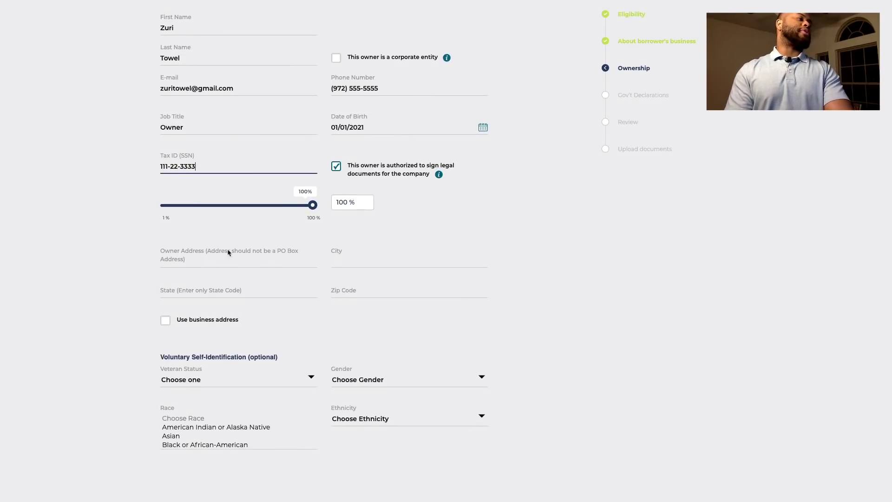
Enter the owner's street address, city and state TX
{"action": "left_click", "coordinate": [204, 260]}
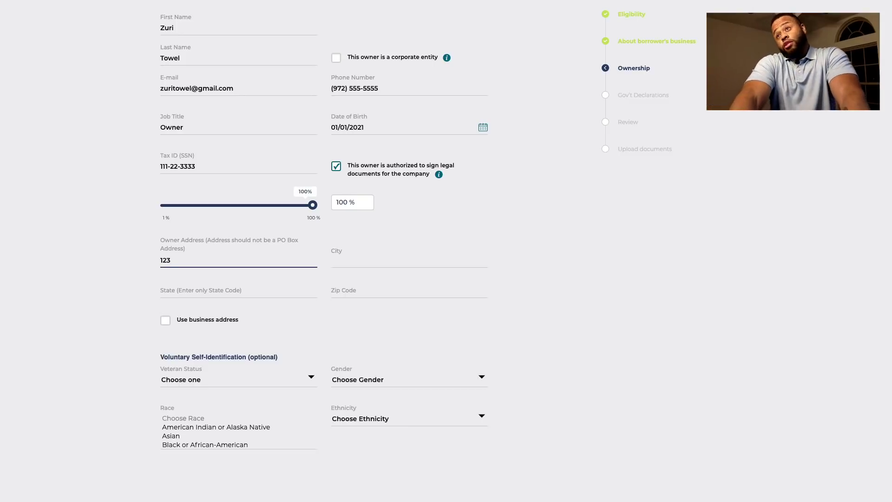
{"action": "type", "text": "123 "}
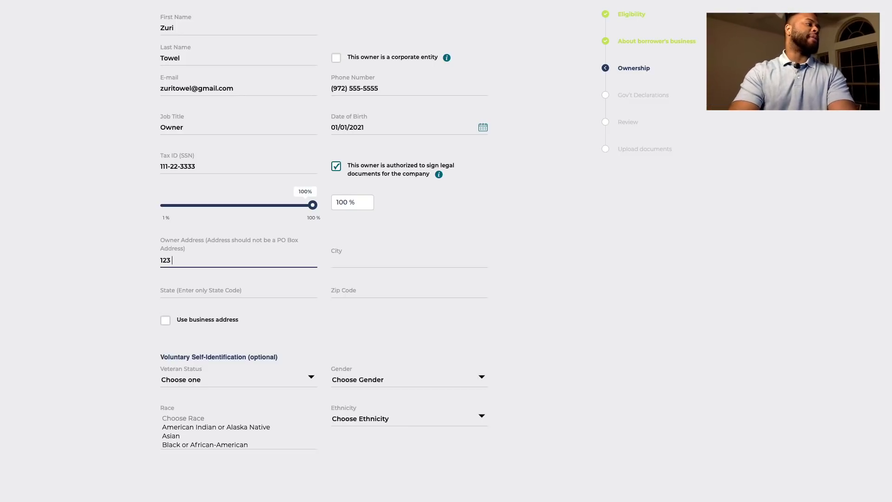
{"action": "type", "text": "Che"}
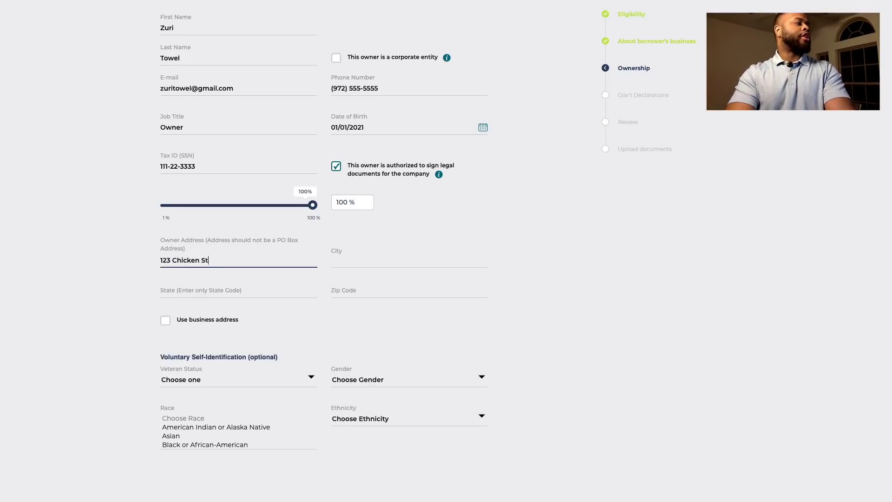
{"action": "key", "text": "Tab"}
{"action": "key", "text": "Tab"}
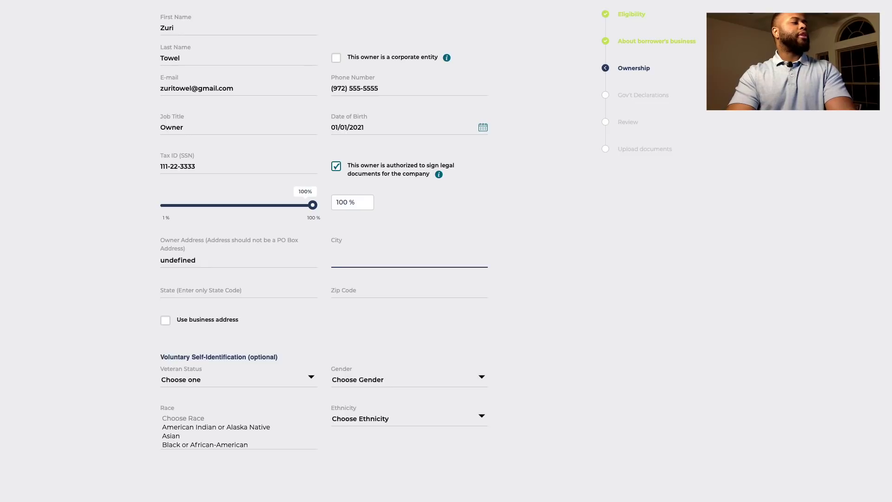
{"action": "key", "text": "Tab"}
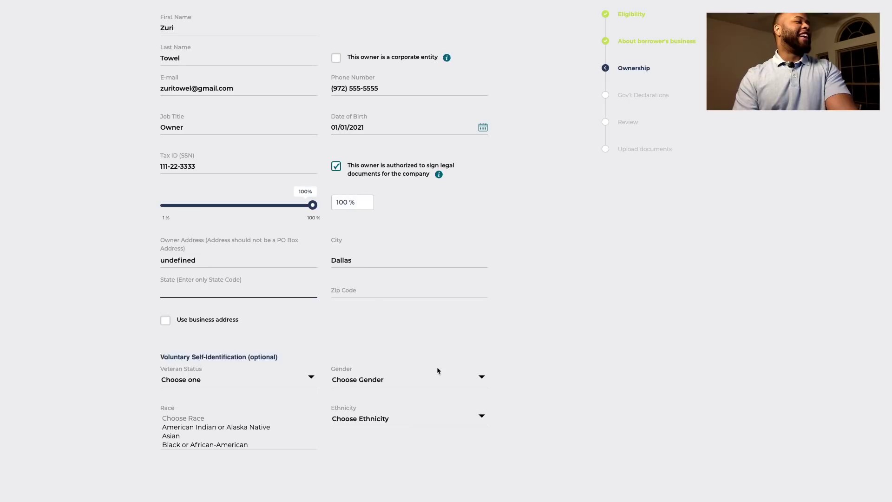
{"action": "left_click", "coordinate": [365, 259]}
{"action": "double_click", "coordinate": [349, 258]}
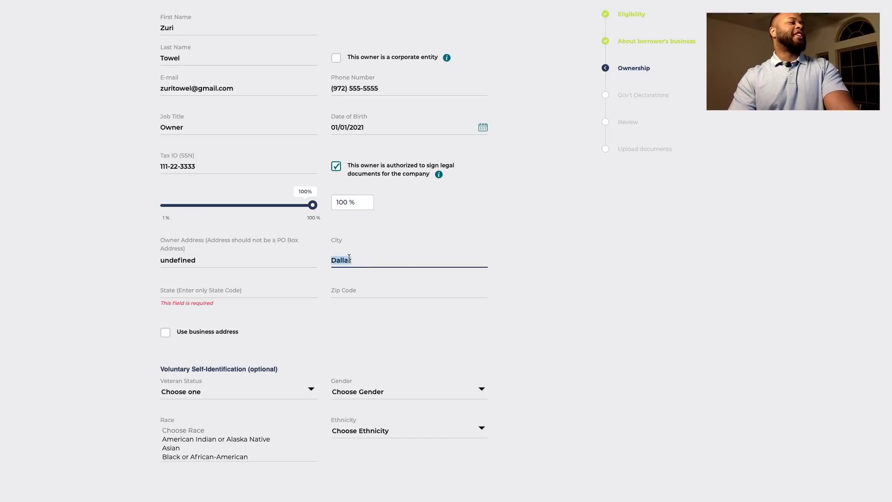
{"action": "type", "text": "Feather City"}
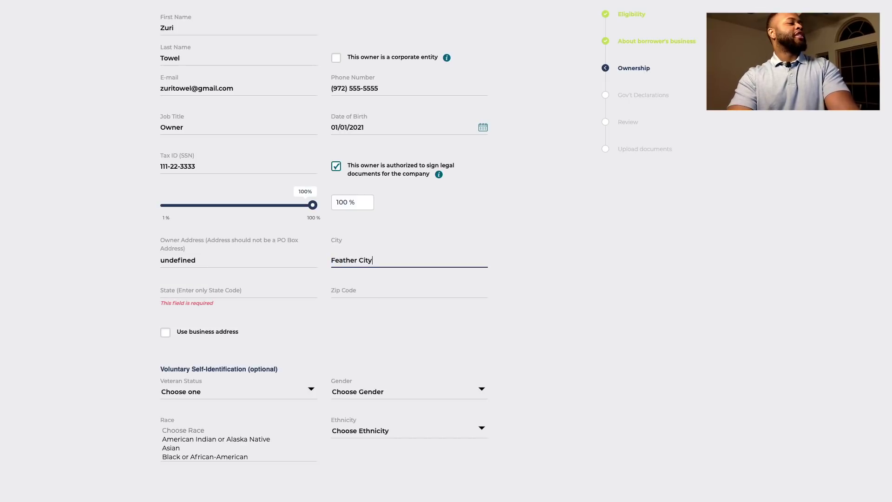
{"action": "key", "text": "Tab"}
{"action": "type", "text": "TX"}
{"action": "key", "text": "shift+Tab"}
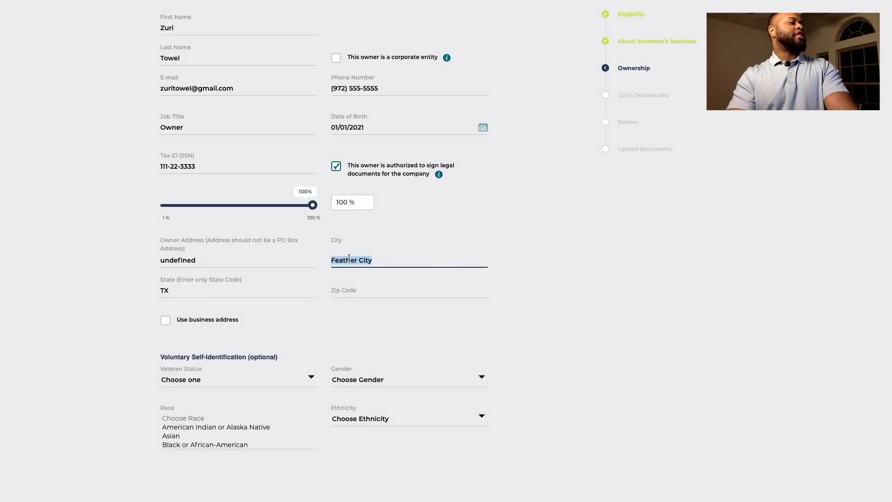
{"action": "key", "text": "Tab"}
{"action": "key", "text": "Tab"}
{"action": "key", "text": "Tab"}
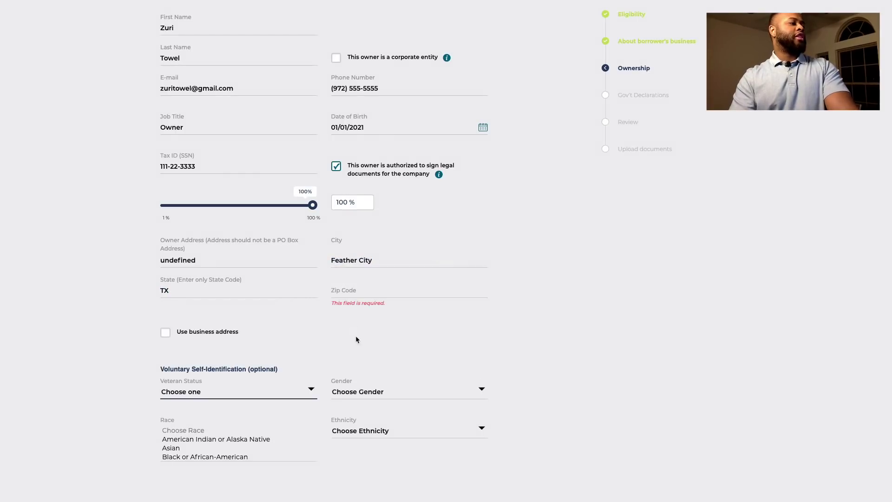
Fill in the owner's ZIP code and continue to the Gov't Declarations step
{"action": "left_click", "coordinate": [343, 290]}
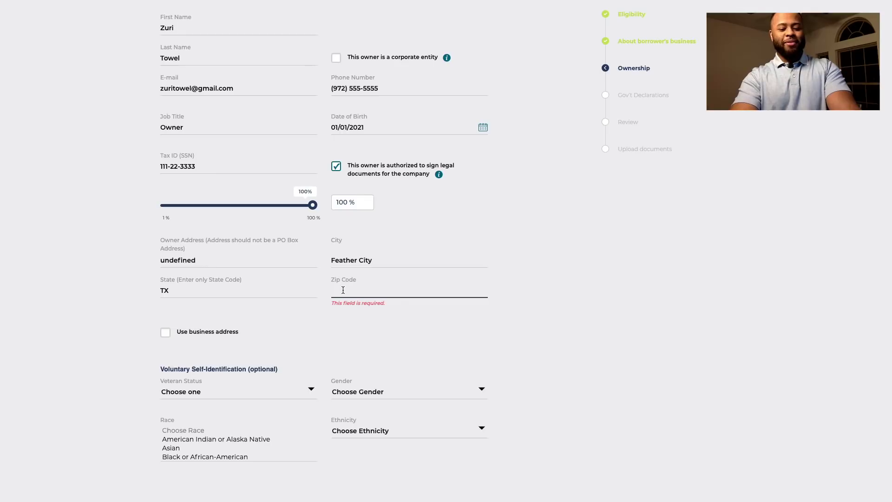
{"action": "type", "text": "75201"}
{"action": "scroll", "coordinate": [237, 225], "scroll_direction": "down", "scroll_amount": 2}
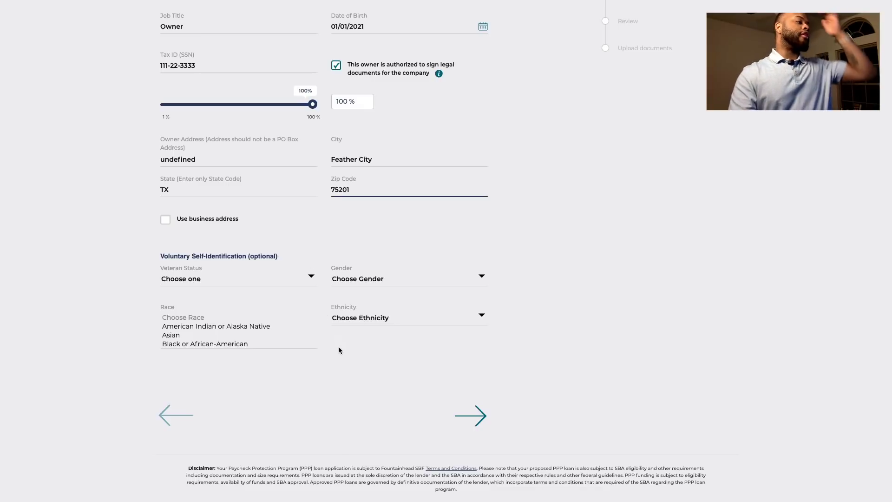
{"action": "left_click", "coordinate": [470, 418]}
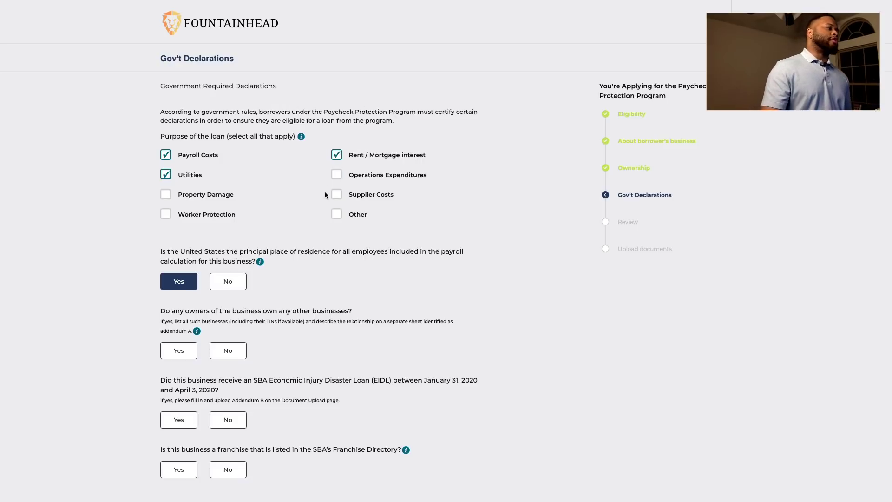
Answer No to the other-businesses, EIDL and franchise declarations and continue to the next page
{"action": "scroll", "coordinate": [324, 191], "scroll_direction": "down", "scroll_amount": 2}
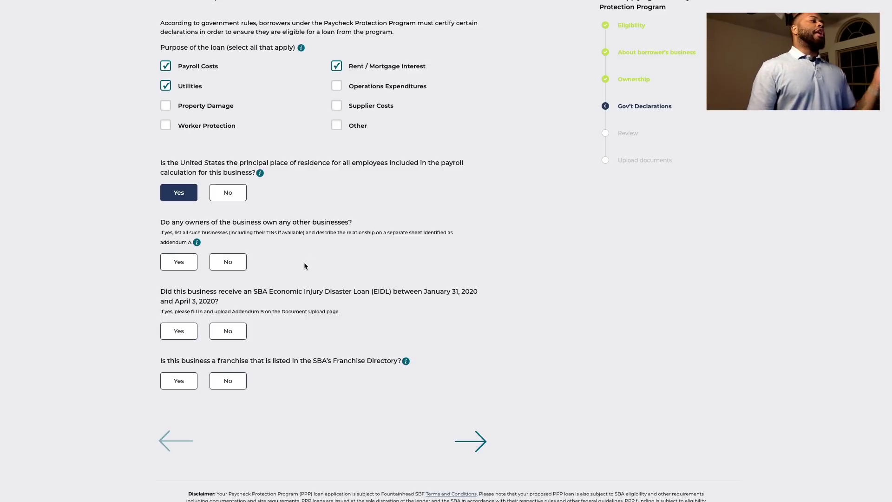
{"action": "left_click", "coordinate": [234, 270]}
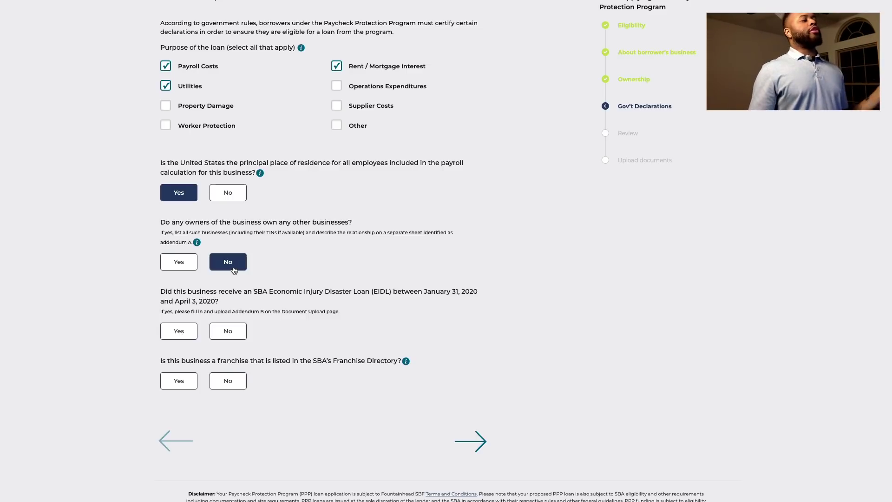
{"action": "left_click", "coordinate": [237, 338]}
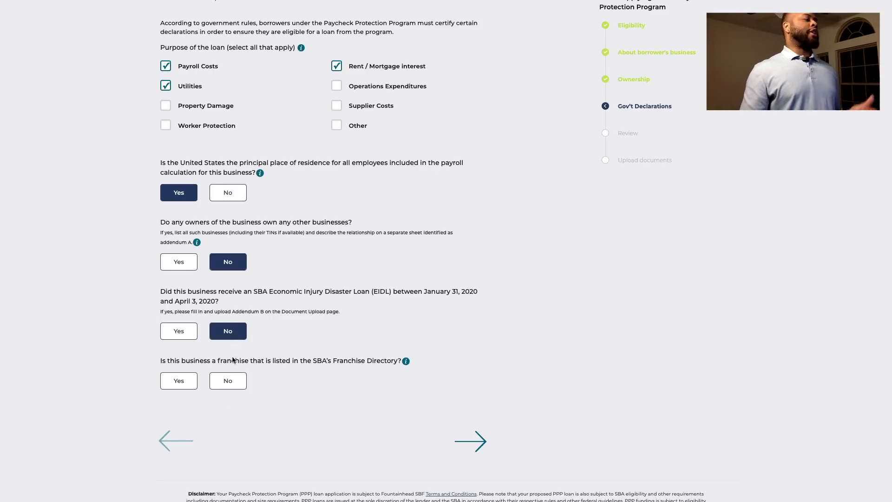
{"action": "left_click", "coordinate": [237, 387]}
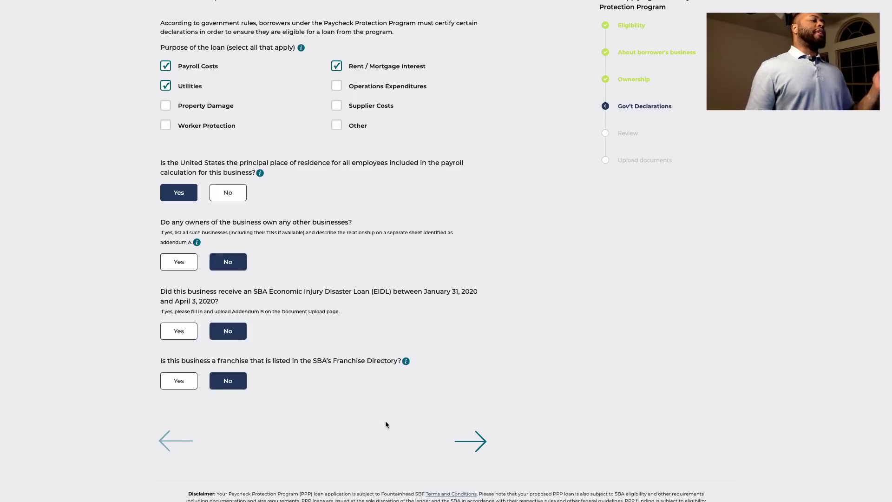
{"action": "left_click", "coordinate": [474, 445]}
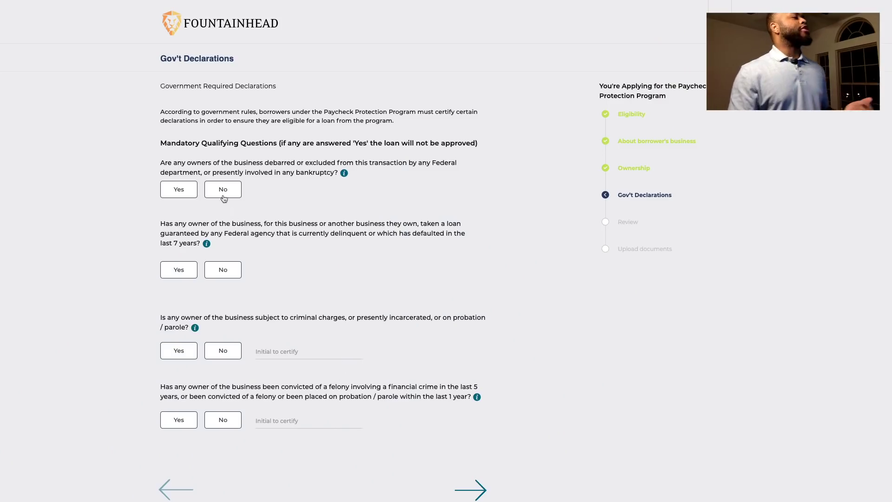
Answer No to the debarment, delinquent-loan, criminal-charge and felony questions, initial them, and continue
{"action": "left_click", "coordinate": [223, 195]}
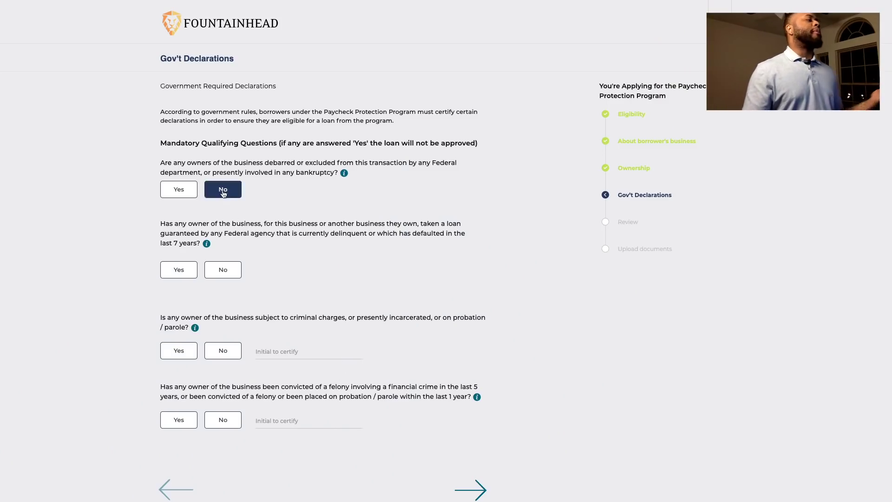
{"action": "left_click", "coordinate": [235, 272]}
{"action": "scroll", "coordinate": [232, 274], "scroll_direction": "down", "scroll_amount": 2}
{"action": "left_click", "coordinate": [231, 273]}
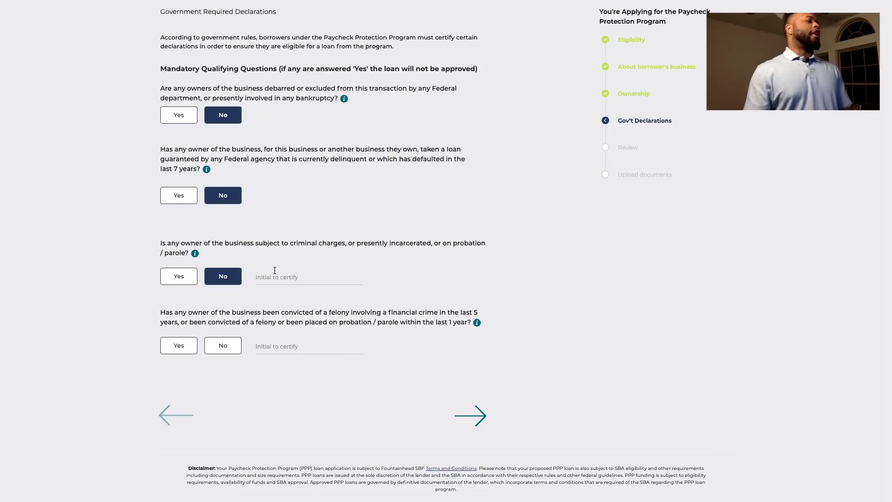
{"action": "left_click", "coordinate": [275, 271]}
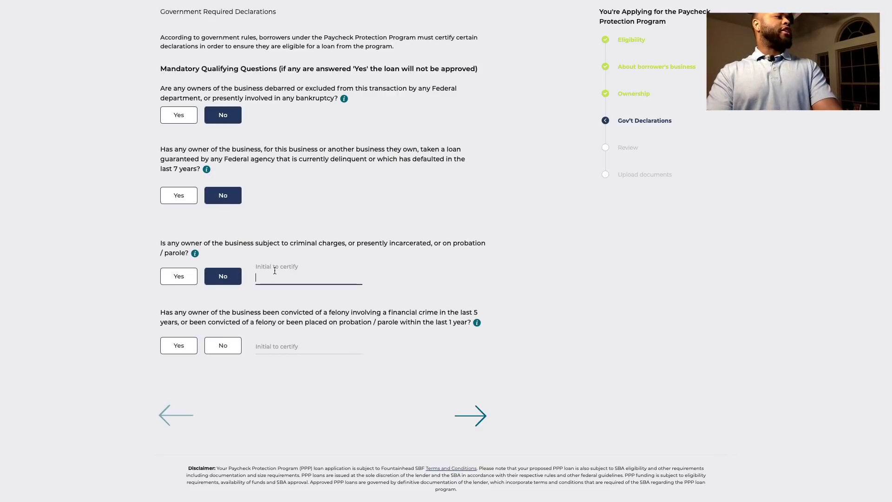
{"action": "left_click", "coordinate": [235, 339]}
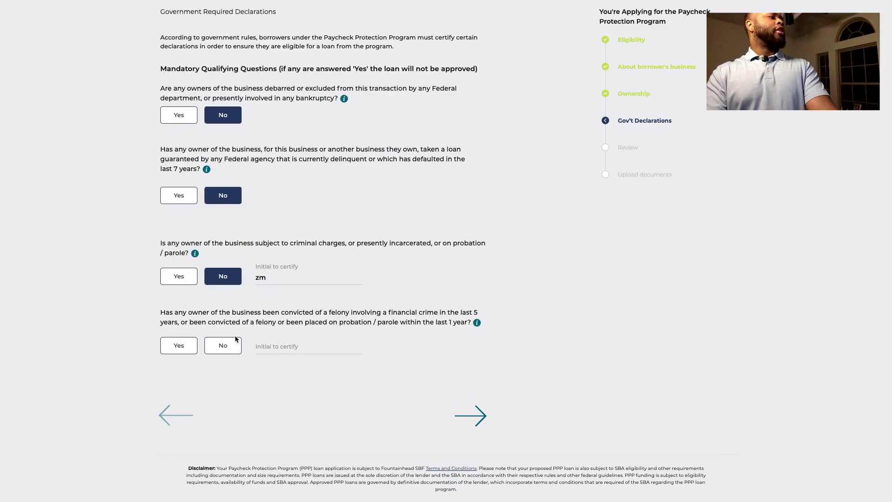
{"action": "left_click", "coordinate": [234, 345]}
{"action": "left_click", "coordinate": [306, 344]}
{"action": "type", "text": "z"}
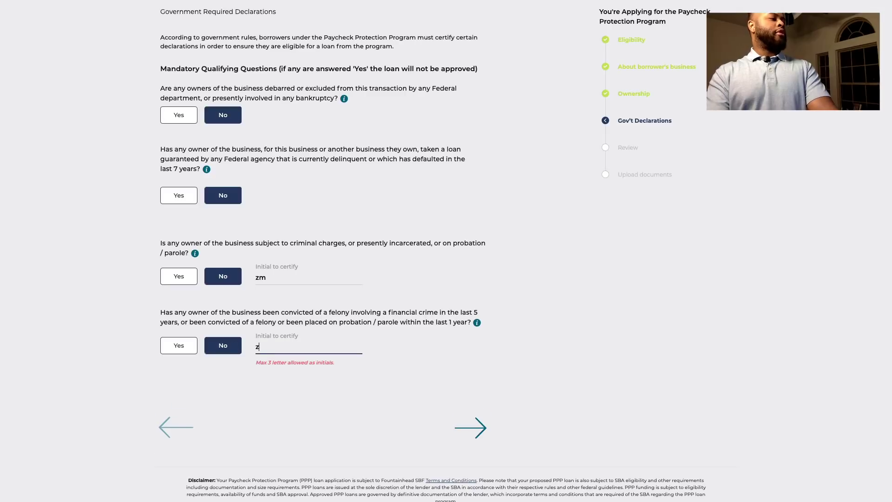
{"action": "type", "text": "m"}
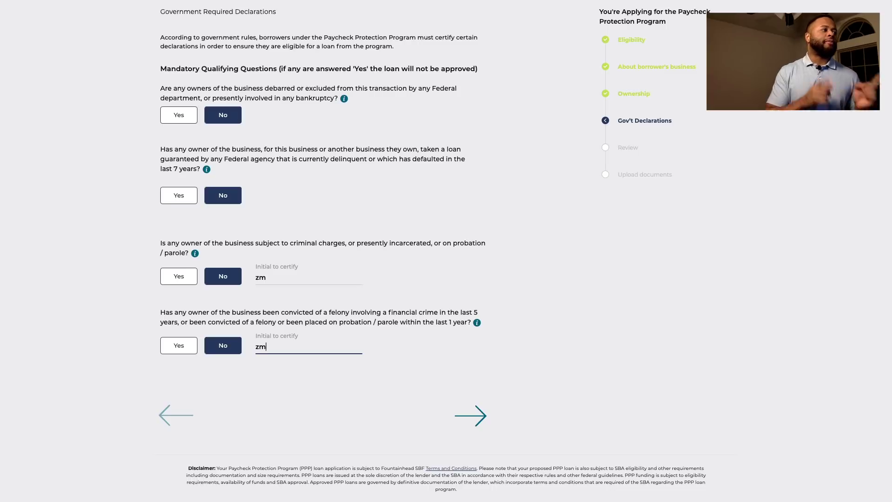
{"action": "left_click", "coordinate": [474, 415]}
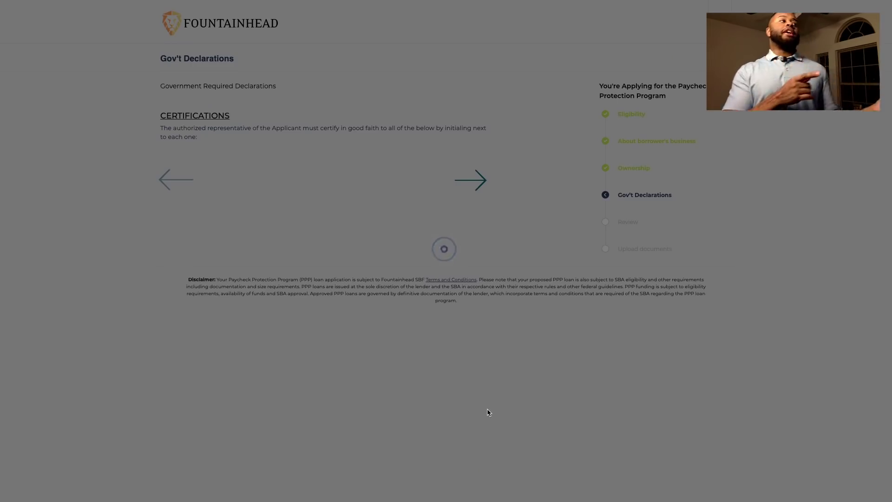
Enter the applicant's initials in each of the four certification initials fields
{"action": "scroll", "coordinate": [247, 200], "scroll_direction": "down", "scroll_amount": 2}
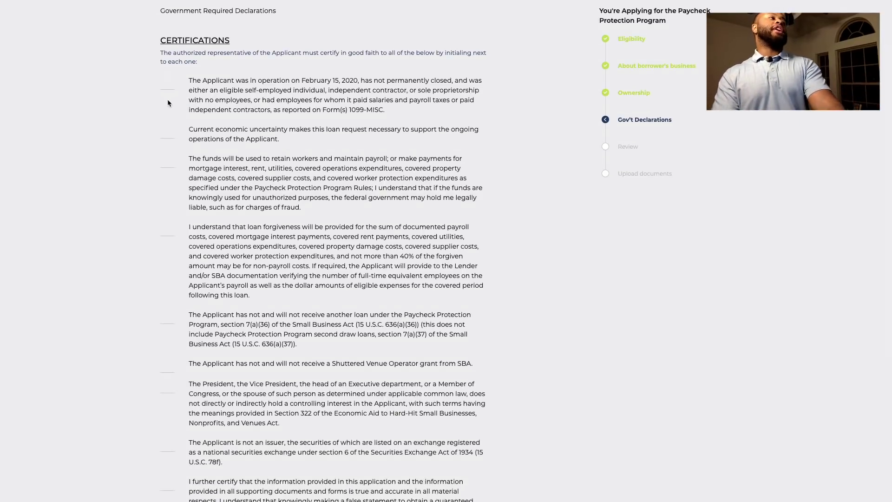
{"action": "type", "text": "zm"}
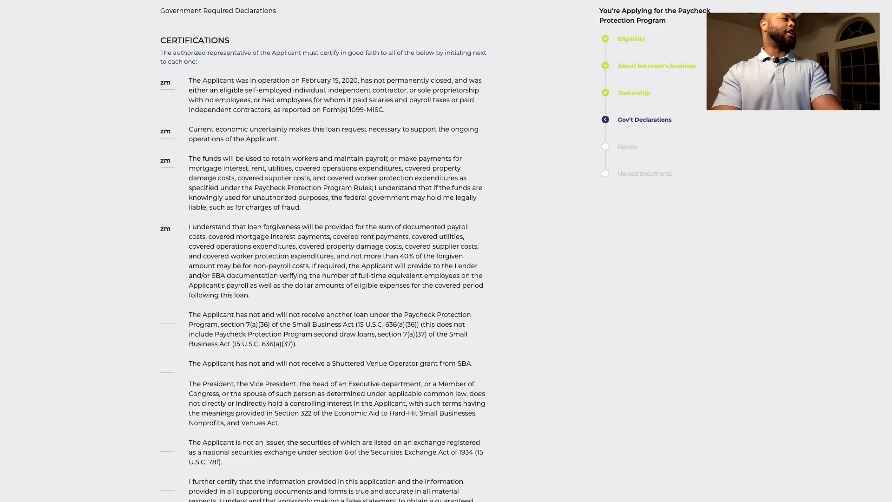
{"action": "scroll", "coordinate": [323, 251], "scroll_direction": "down", "scroll_amount": 4}
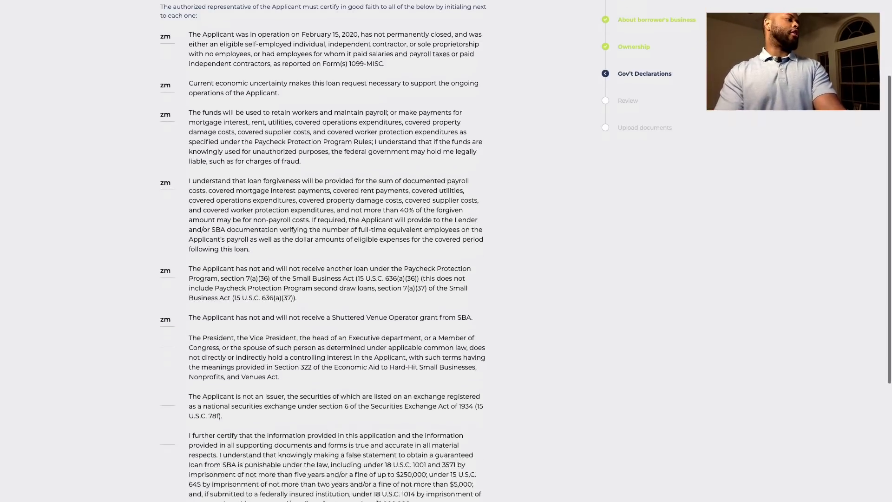
{"action": "key", "text": "Tab"}
{"action": "type", "text": "zm"}
{"action": "key", "text": "Tab"}
{"action": "type", "text": "zm"}
{"action": "key", "text": "Tab"}
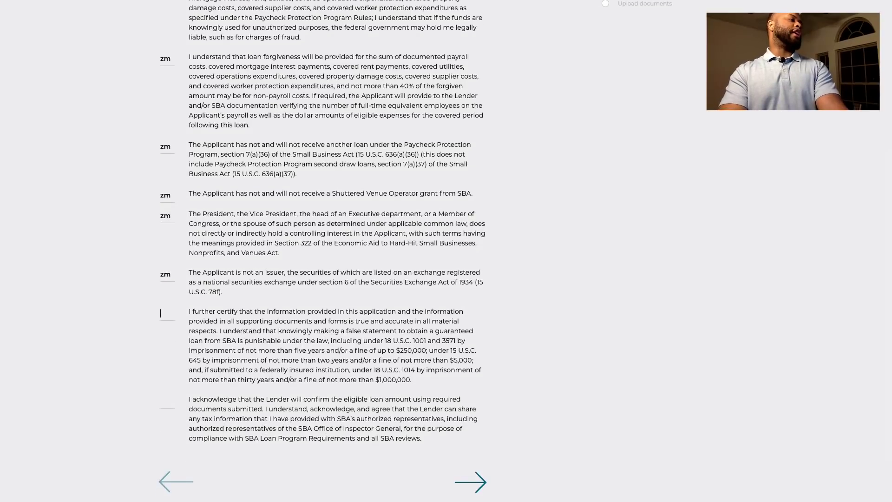
{"action": "type", "text": "zm"}
{"action": "key", "text": "Tab"}
{"action": "scroll", "coordinate": [306, 155], "scroll_direction": "down", "scroll_amount": 2}
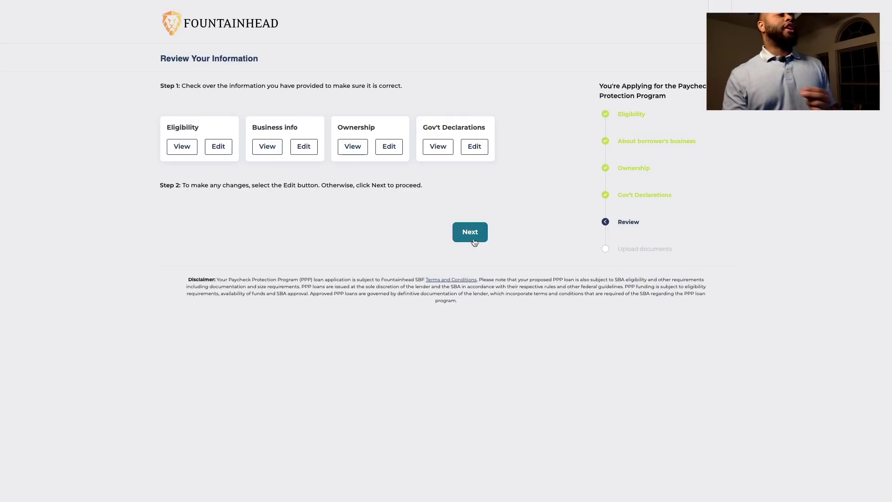
Continue from the Review page to Upload documents and find the Email wire info sample download
{"action": "left_click", "coordinate": [471, 238]}
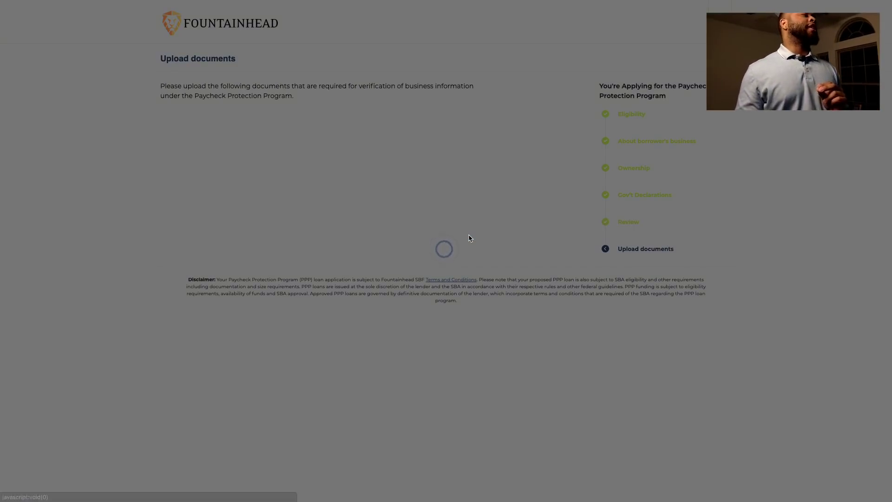
{"action": "scroll", "coordinate": [457, 238], "scroll_direction": "down", "scroll_amount": 1}
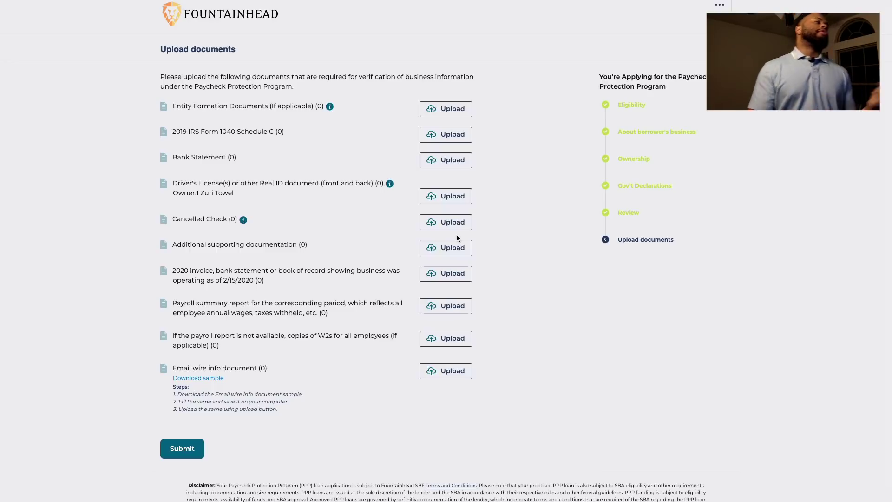
{"action": "mouse_move", "coordinate": [329, 109]}
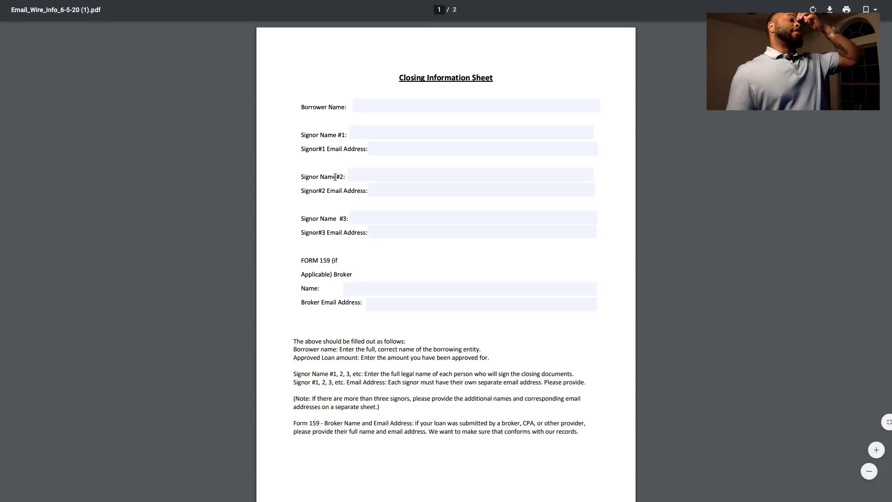
Enter the sole proprietor's full name in the Borrower Name field, fixing the typos
{"action": "left_click", "coordinate": [364, 105]}
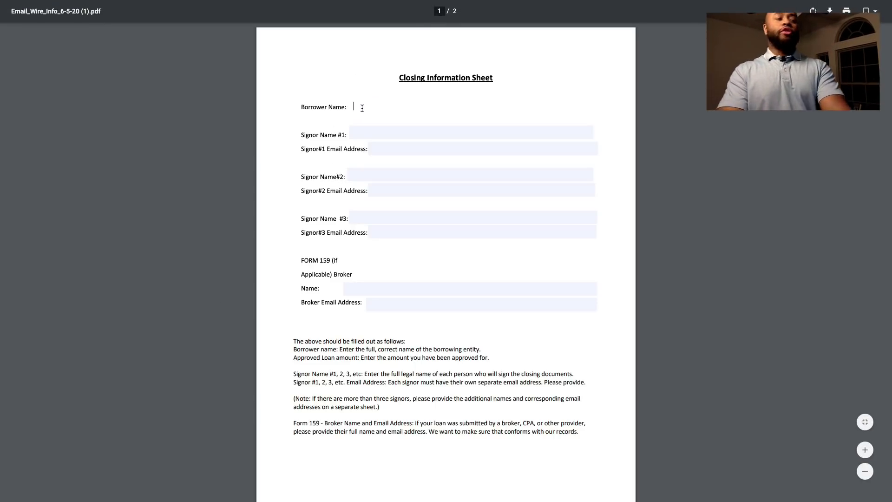
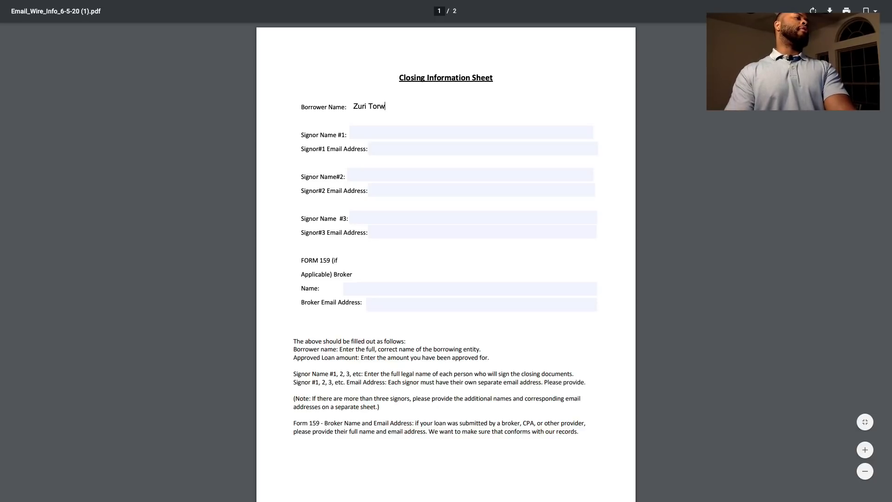
Fill Signor Name #1 with the owner's name and Signor#1 Email with their e-mail address
{"action": "left_click", "coordinate": [369, 148]}
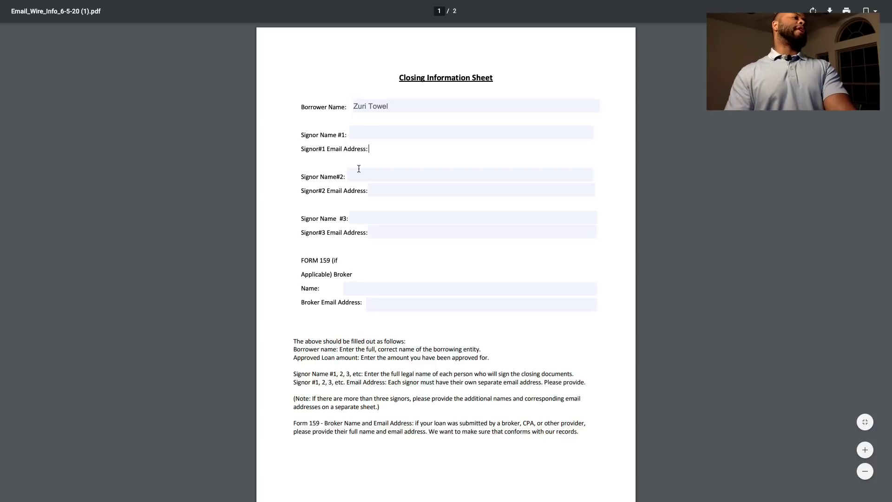
{"action": "left_click", "coordinate": [365, 128]}
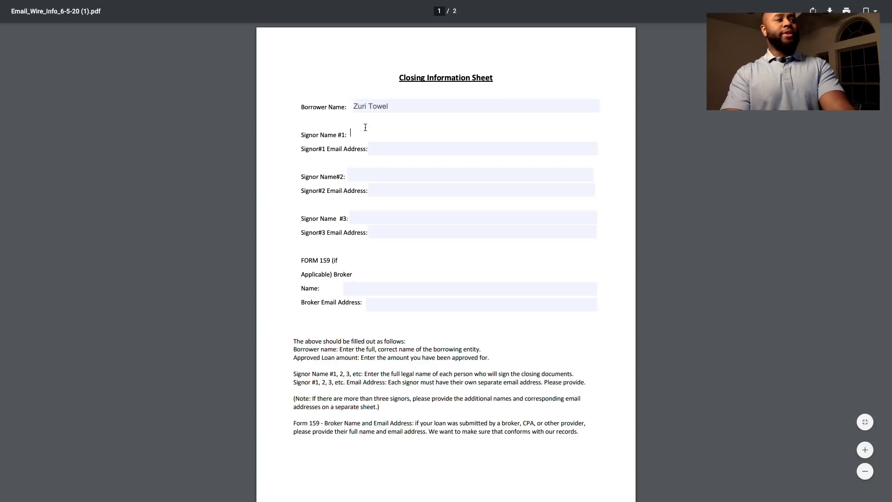
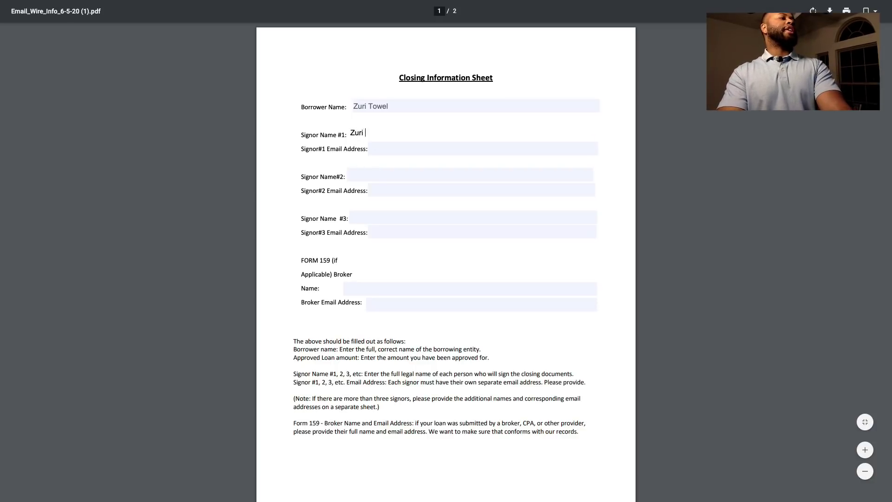
{"action": "key", "text": "Tab"}
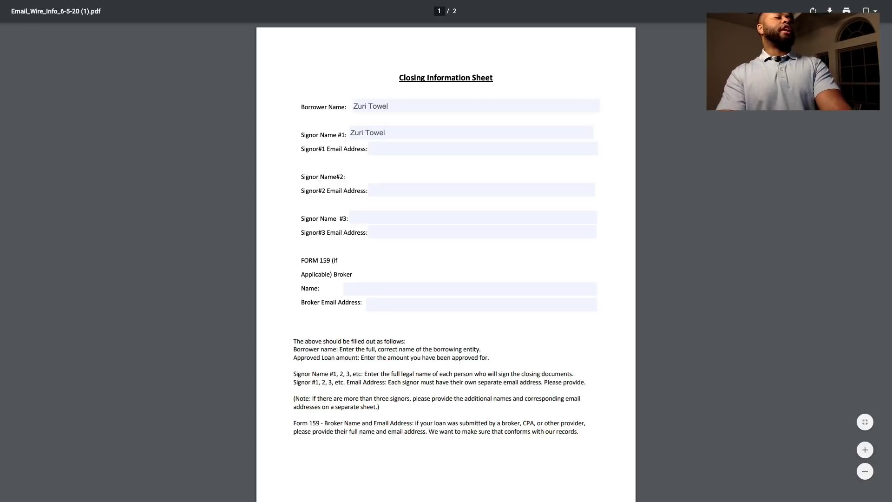
{"action": "left_click", "coordinate": [370, 153]}
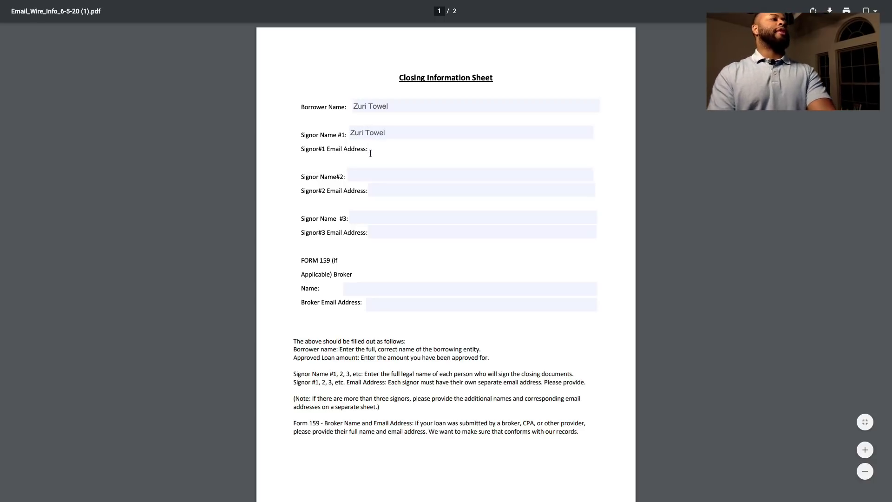
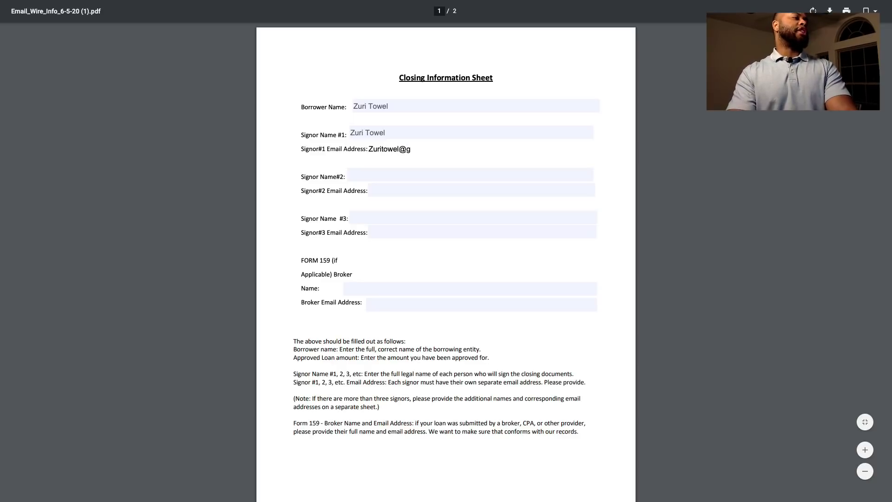
Scroll to page 2 of the sheet, then close the PDF tab to return to Upload documents
{"action": "scroll", "coordinate": [446, 261], "scroll_direction": "down", "scroll_amount": 3}
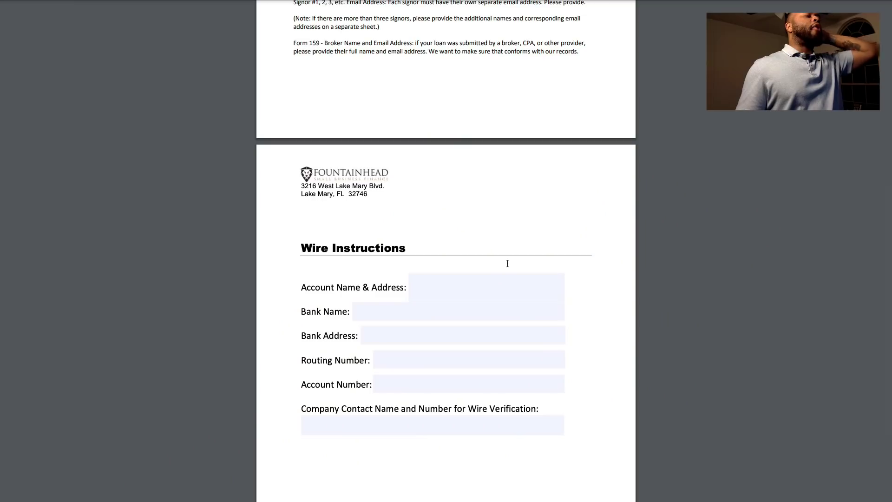
{"action": "scroll", "coordinate": [507, 263], "scroll_direction": "down", "scroll_amount": 1}
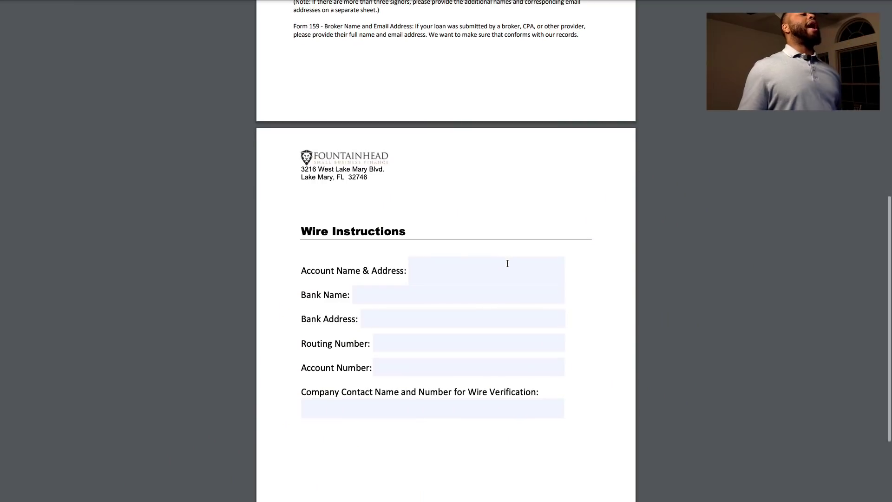
{"action": "scroll", "coordinate": [377, 258], "scroll_direction": "down", "scroll_amount": 2}
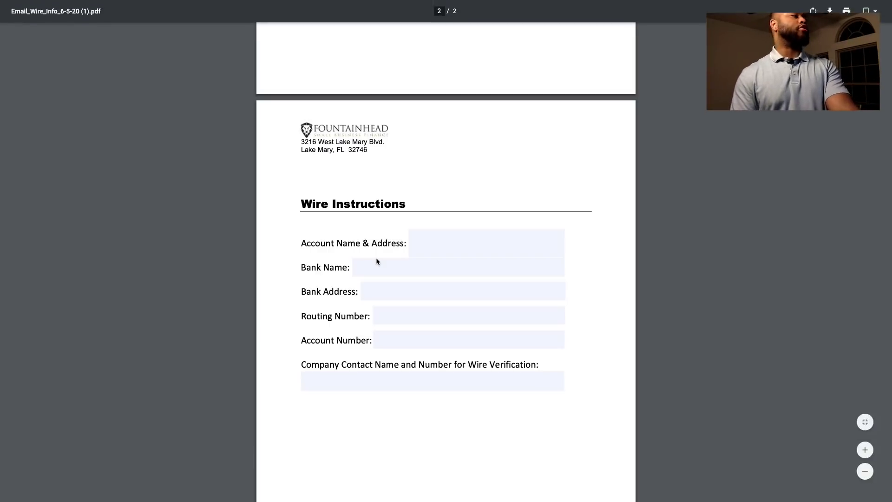
{"action": "key", "text": "super+w"}
{"action": "scroll", "coordinate": [311, 348], "scroll_direction": "down", "scroll_amount": 1}
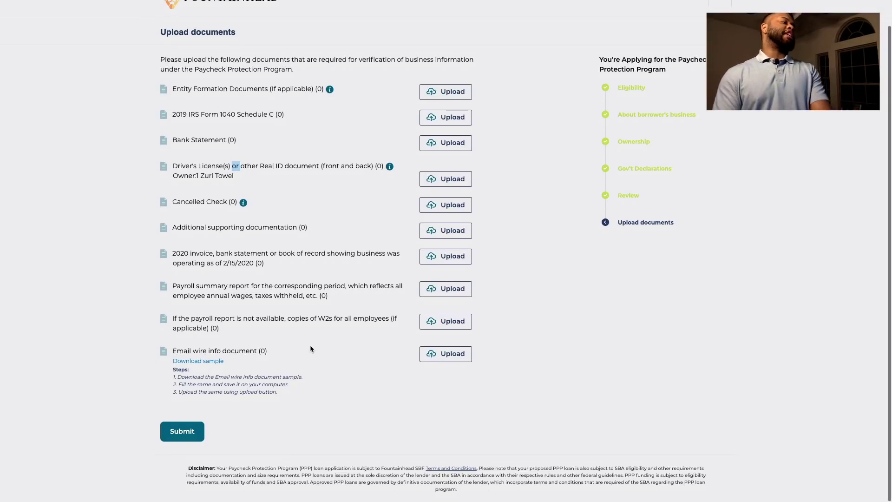